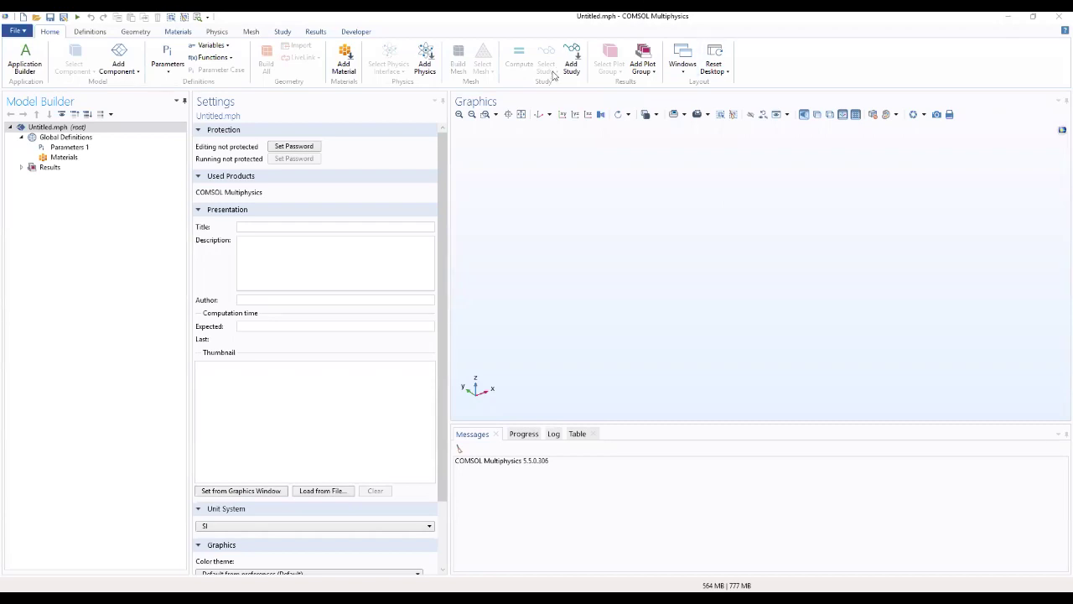
- Open capacity_fade_seed from Application Libraries under Batteries & Fuel Cells Module > Batteries, Lithium-Ion
left_click(21, 34)
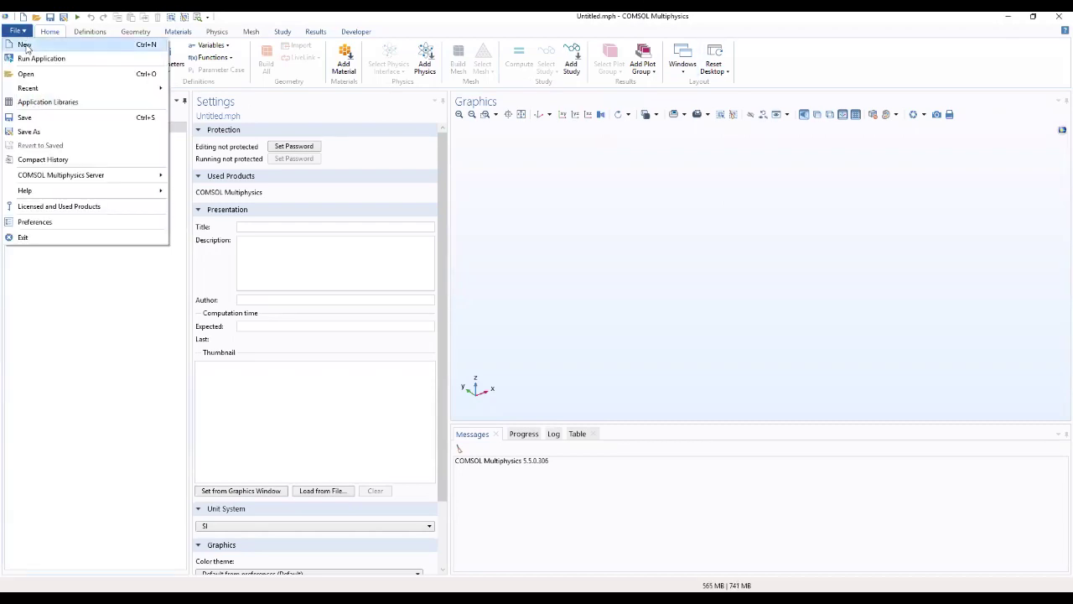
left_click(26, 49)
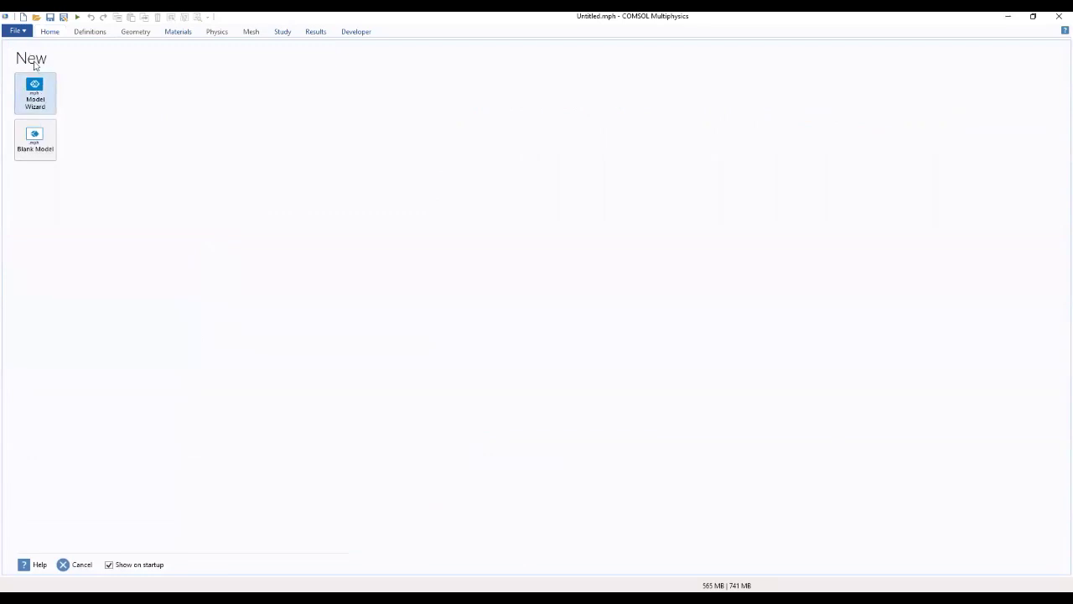
left_click(25, 34)
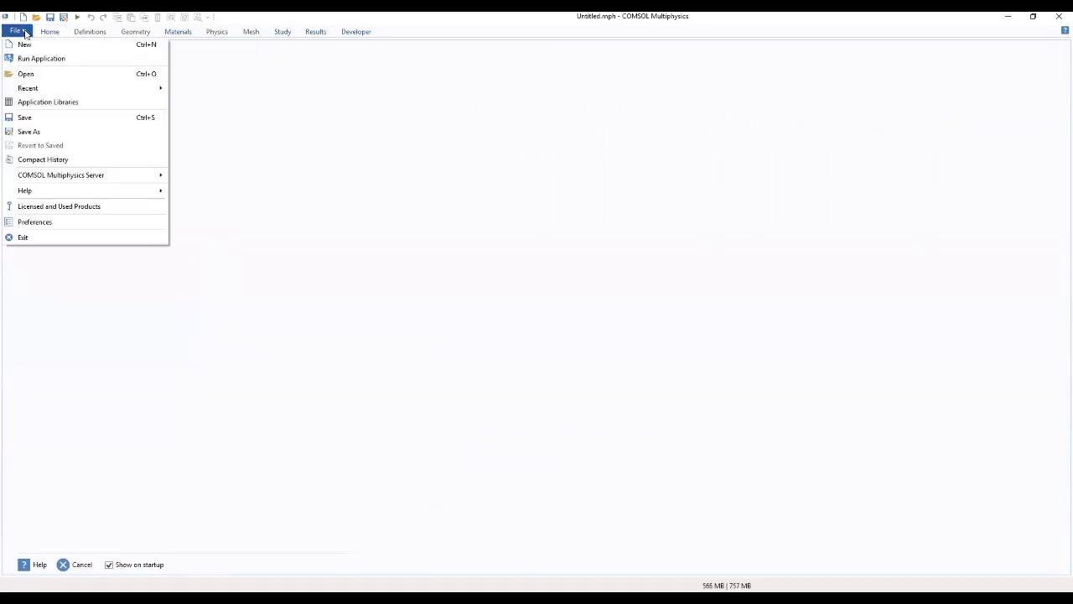
left_click(52, 102)
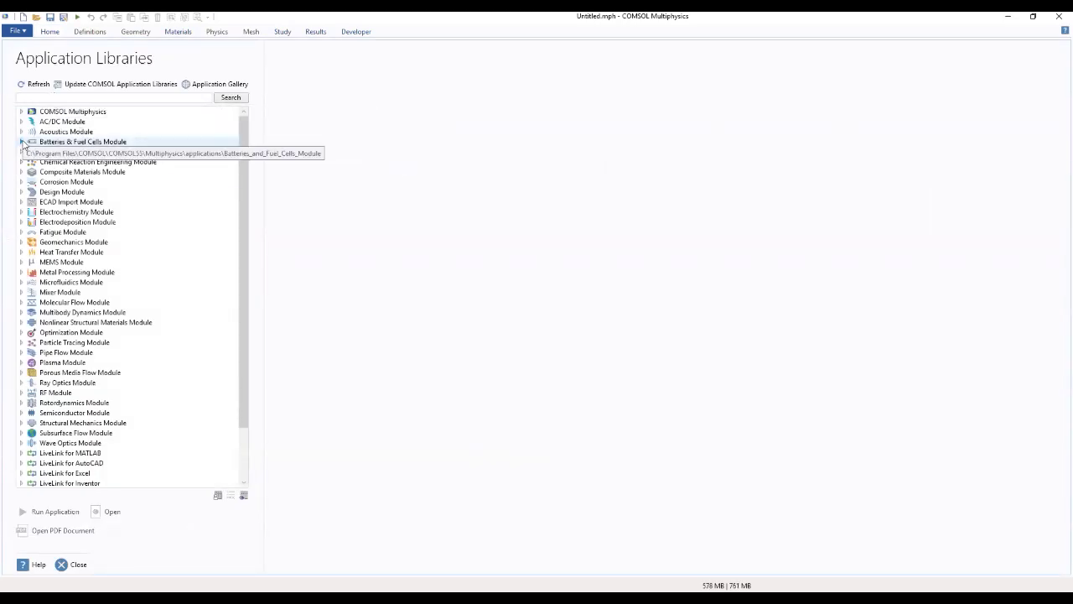
left_click(22, 142)
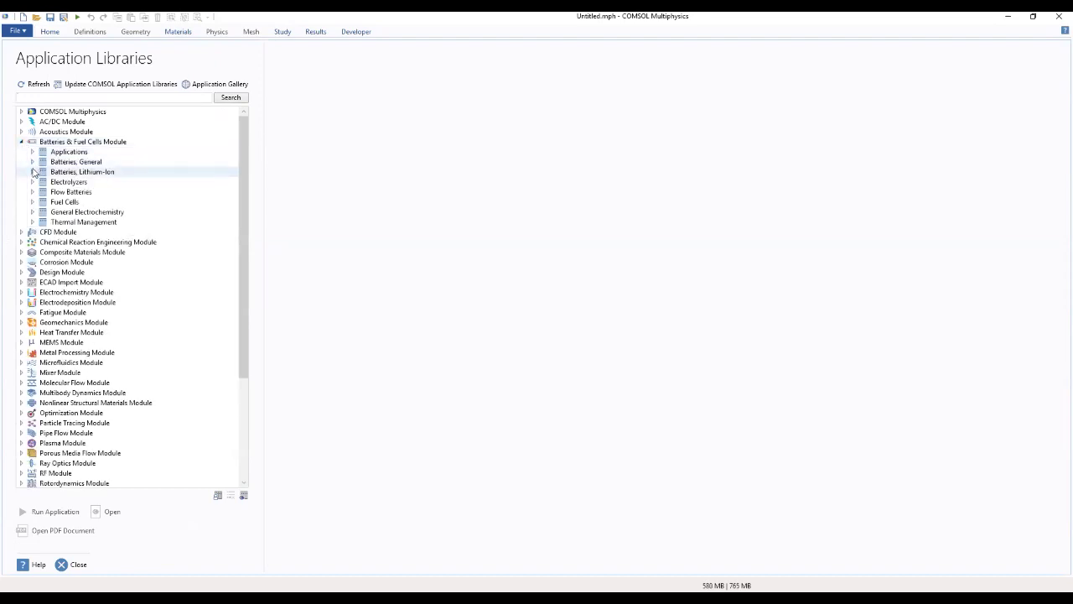
left_click(33, 172)
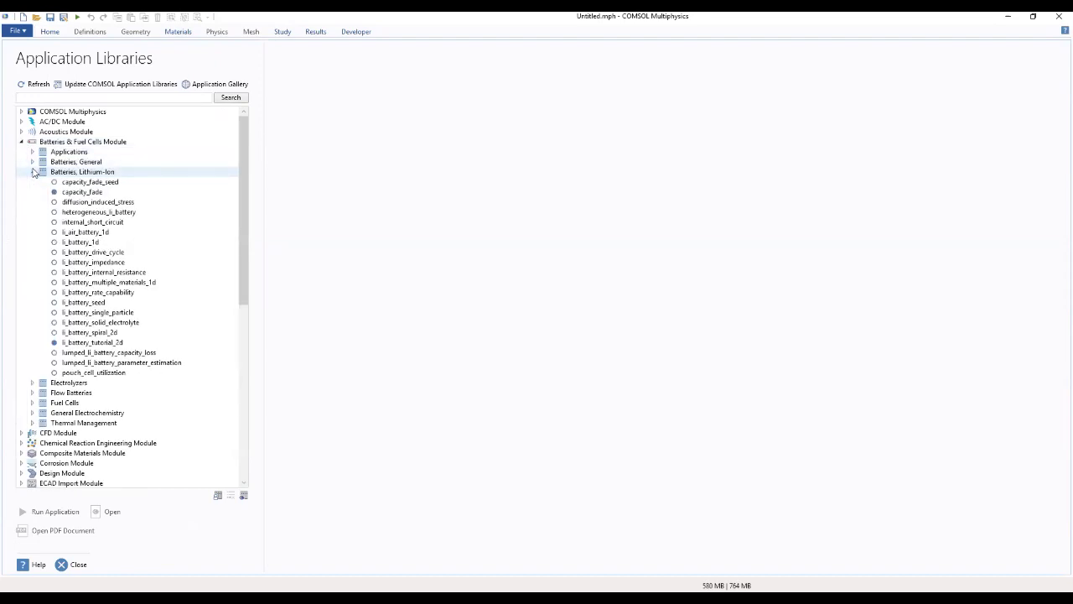
left_click(105, 184)
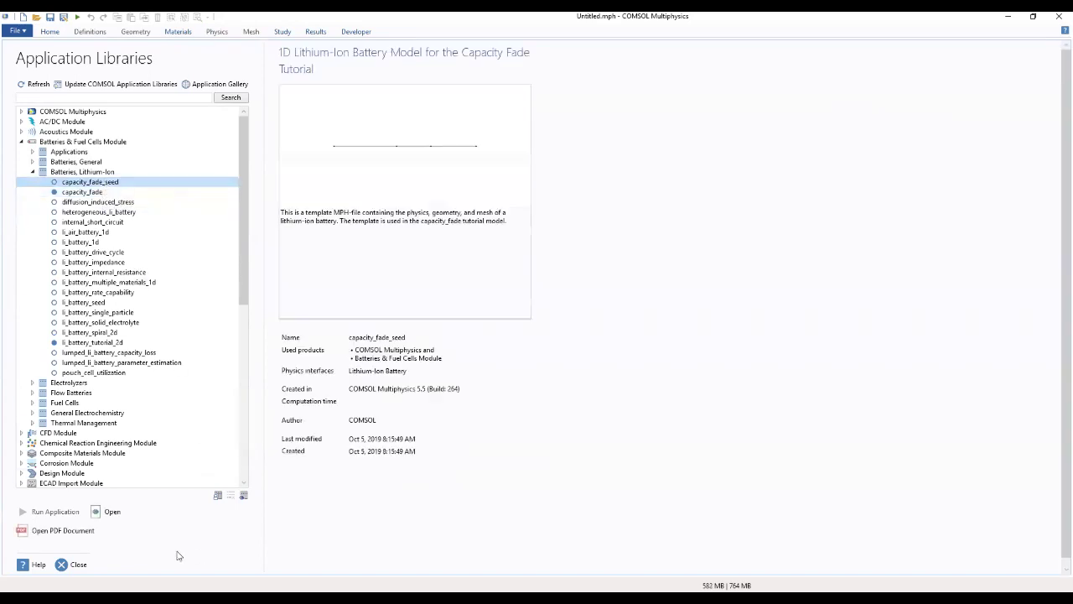
left_click(97, 518)
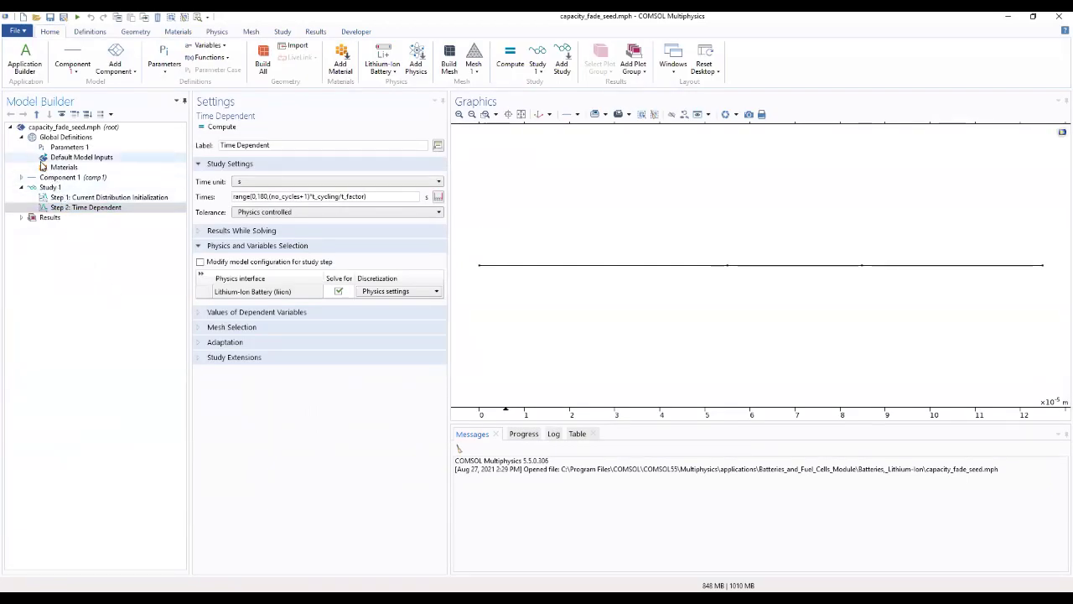
- Show Variables 1 under Component 1 Definitions and widen the table to read I_SEI and Q_SEI
left_click(21, 178)
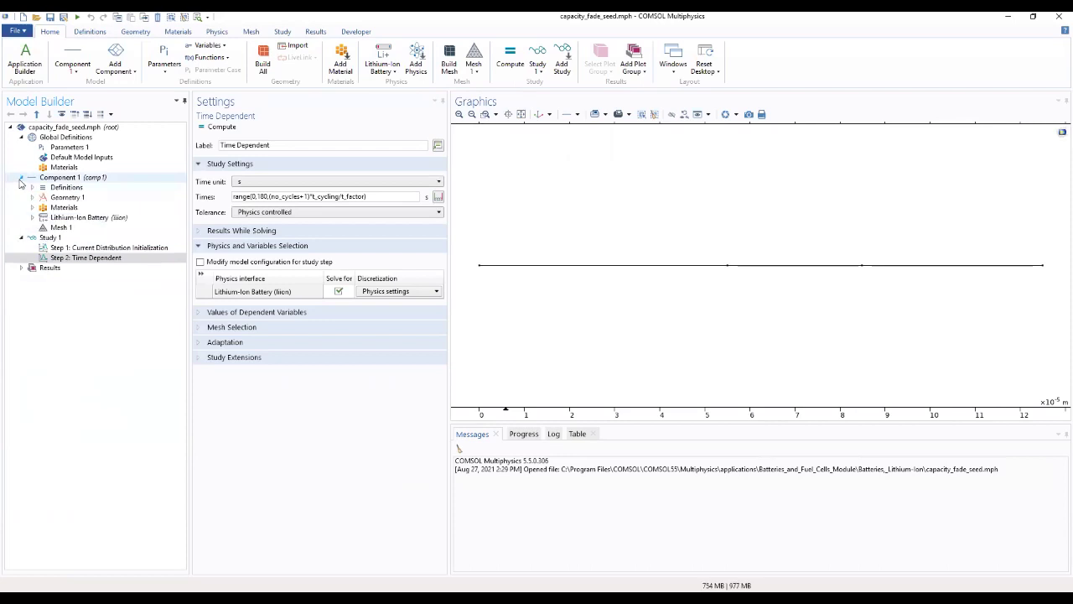
left_click(32, 187)
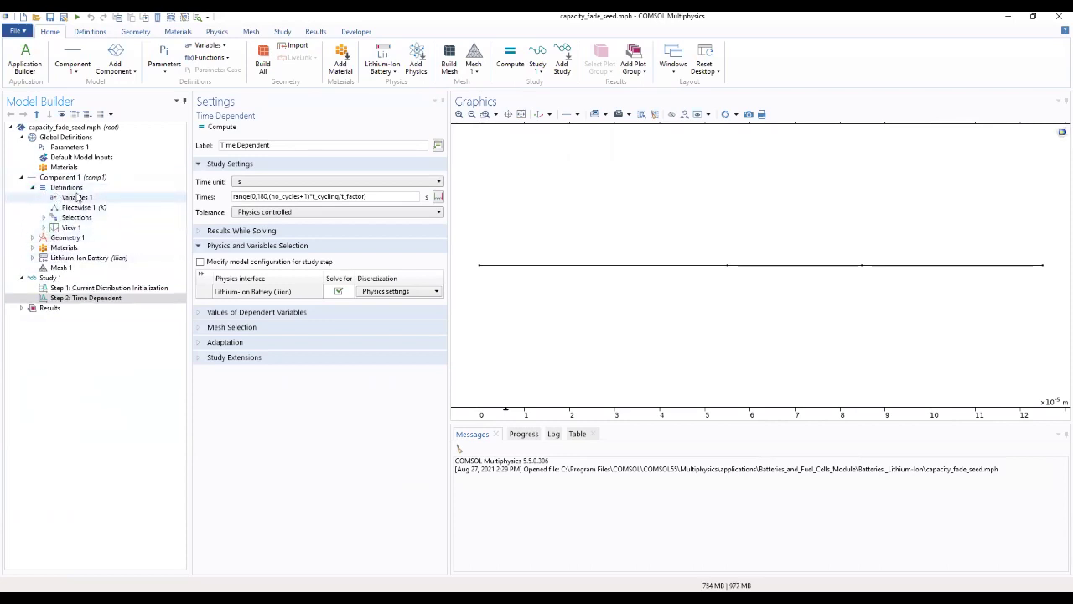
left_click(71, 186)
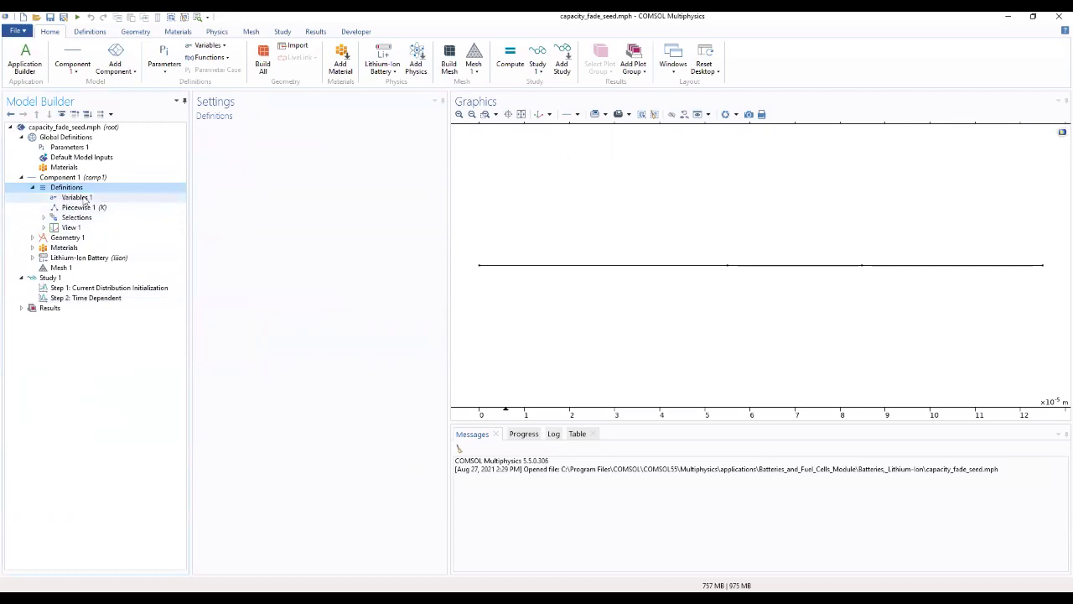
left_click(68, 198)
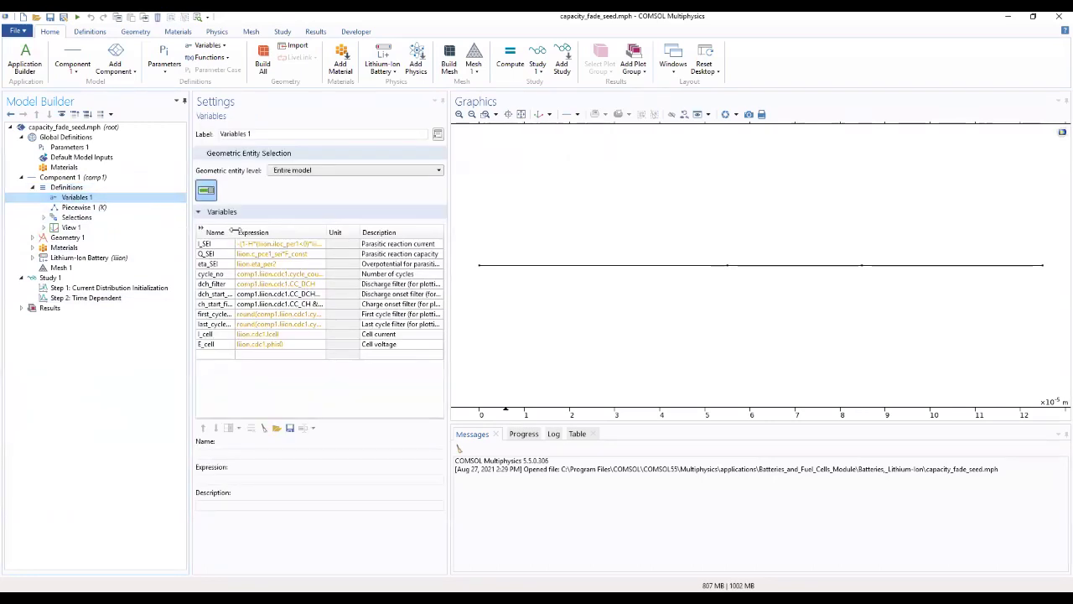
left_click(200, 230)
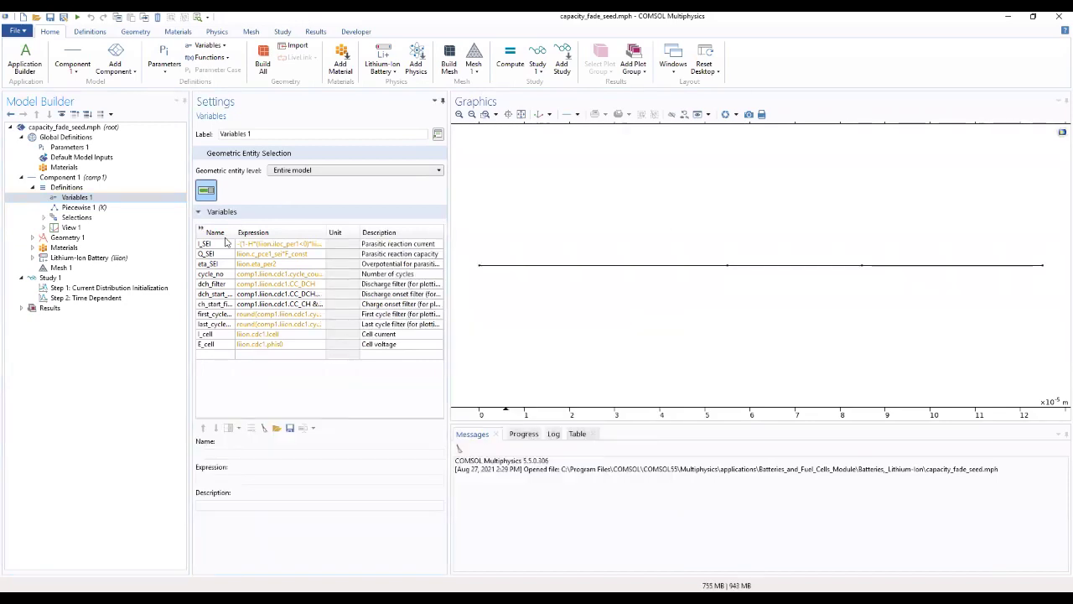
mouse_move(199, 232)
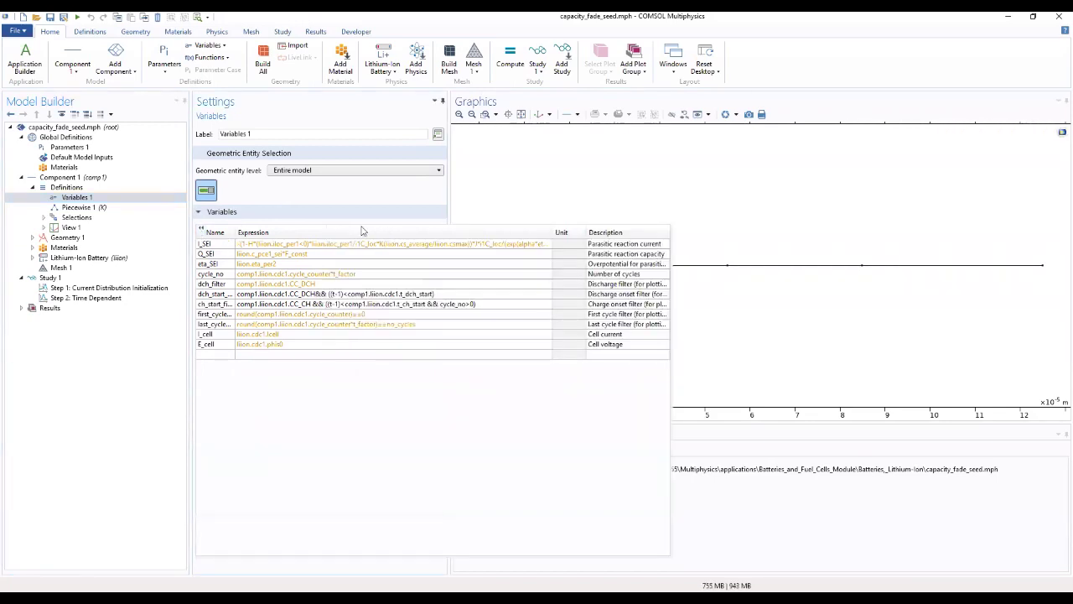
left_click_drag(551, 233, 465, 233)
left_click_drag(586, 232, 556, 232)
- Inspect the negative electrode's Porous Electrode 1 and its Porous Electrode Reaction 1 kinetics
left_click(87, 259)
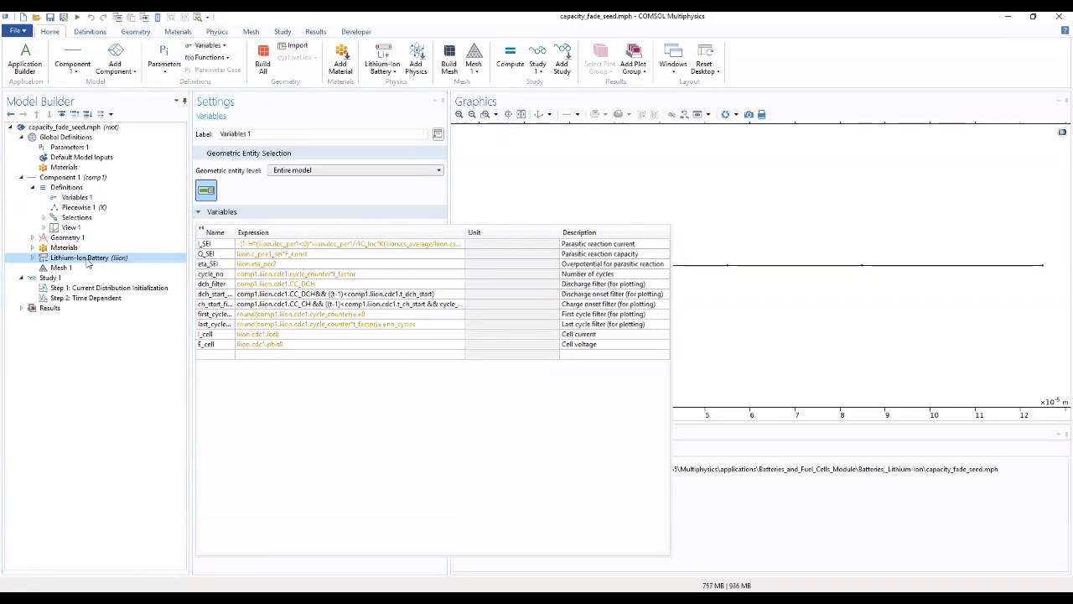
left_click(33, 258)
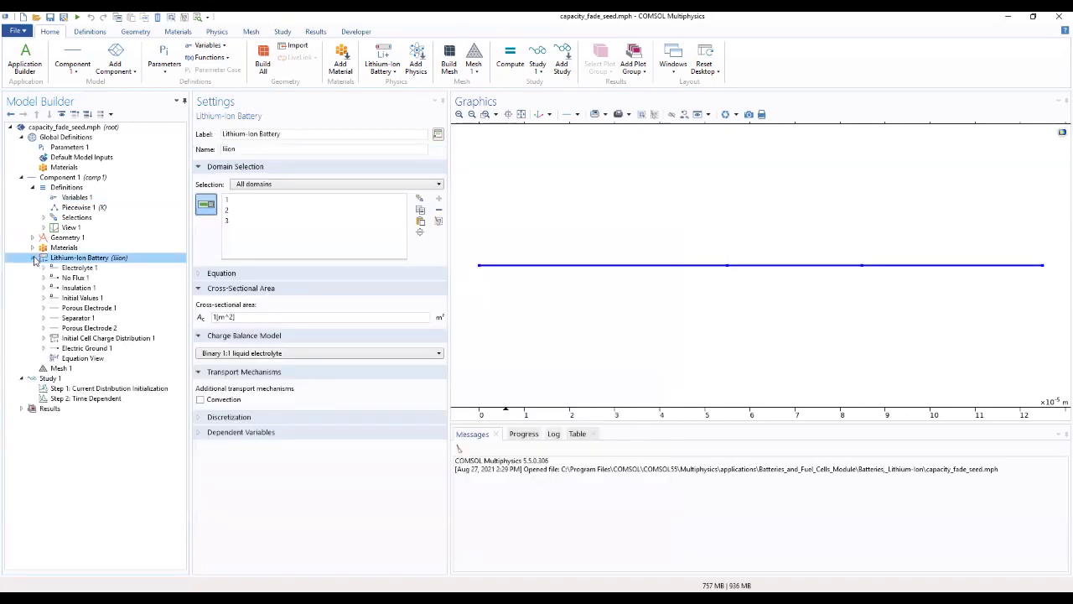
left_click(84, 308)
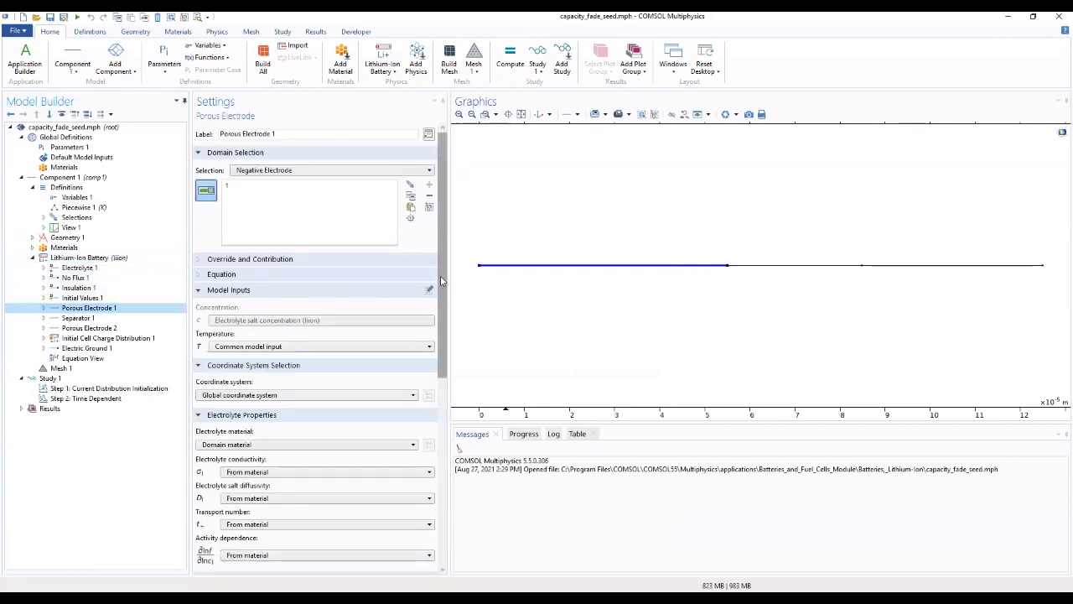
left_click_drag(442, 280, 445, 235)
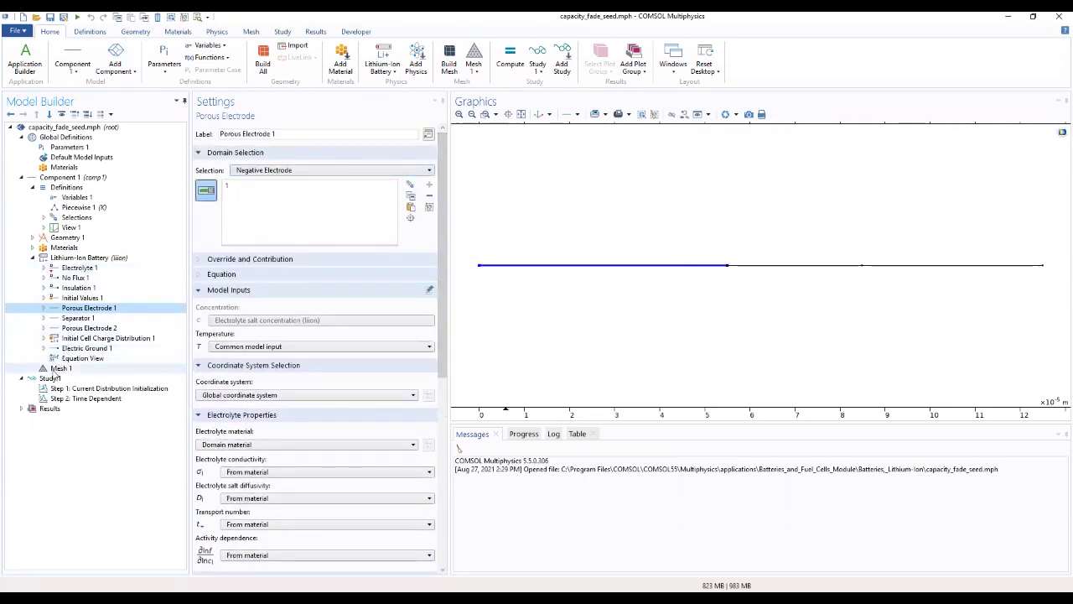
left_click(44, 309)
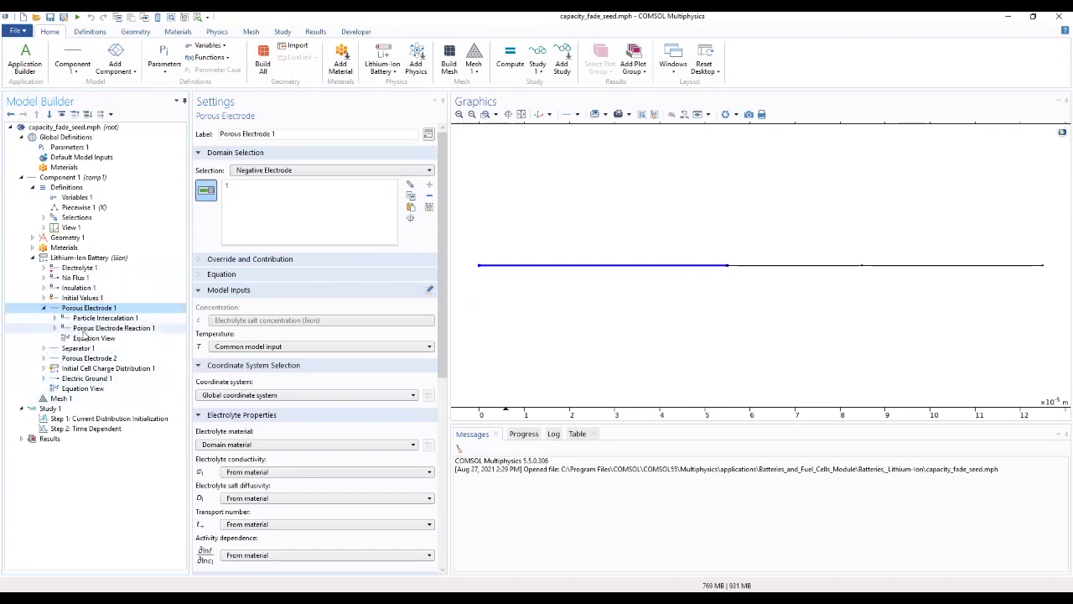
left_click(87, 329)
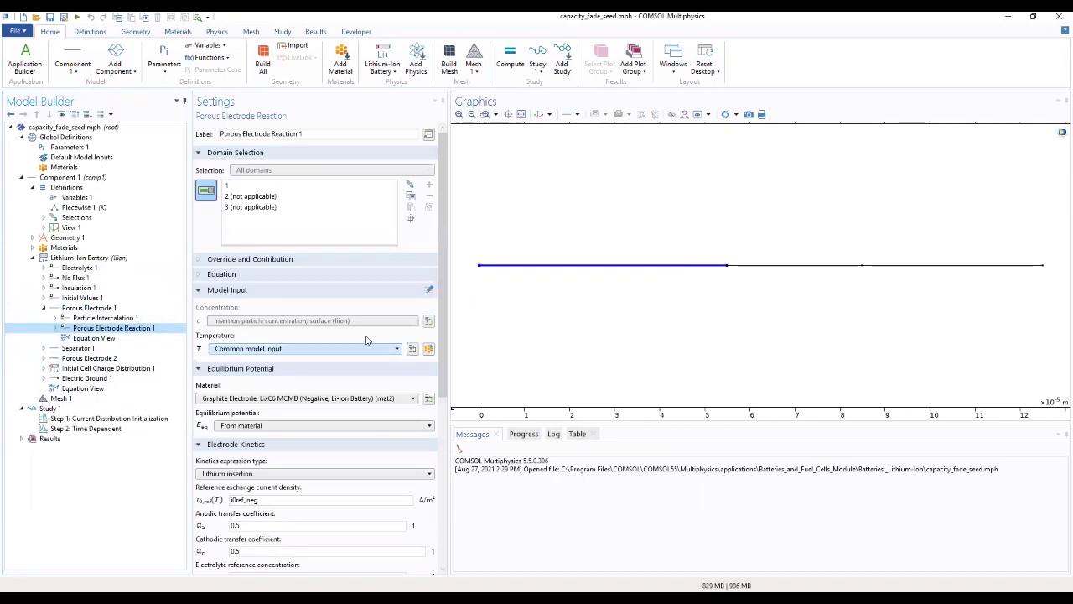
left_click_drag(447, 274, 417, 448)
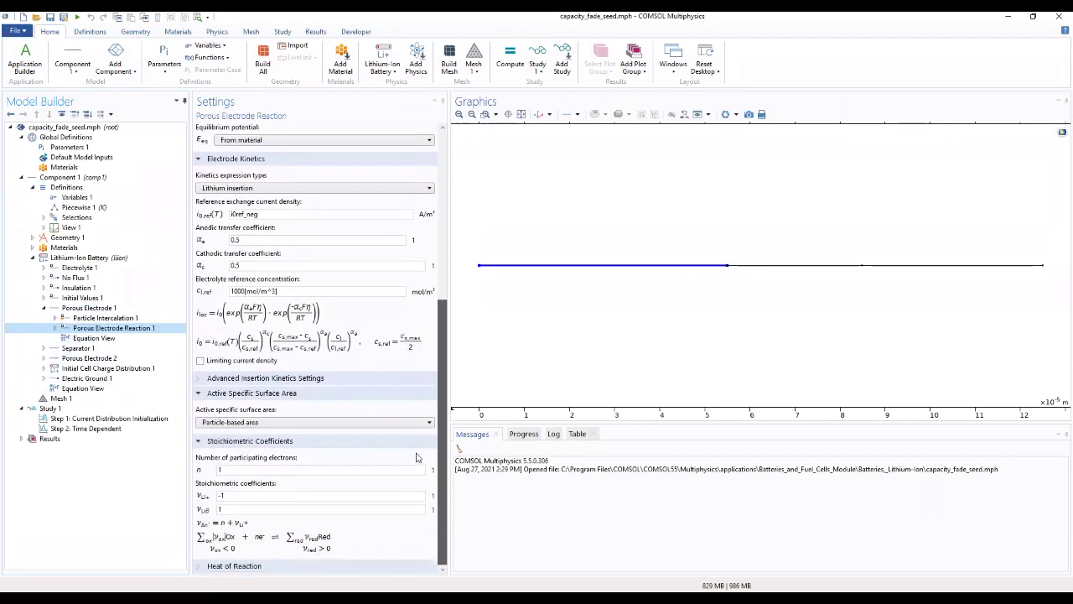
- Glance at Separator 1, then view Porous Electrode 2 on domain 3 with NCA material
scroll(416, 455, "up", 6)
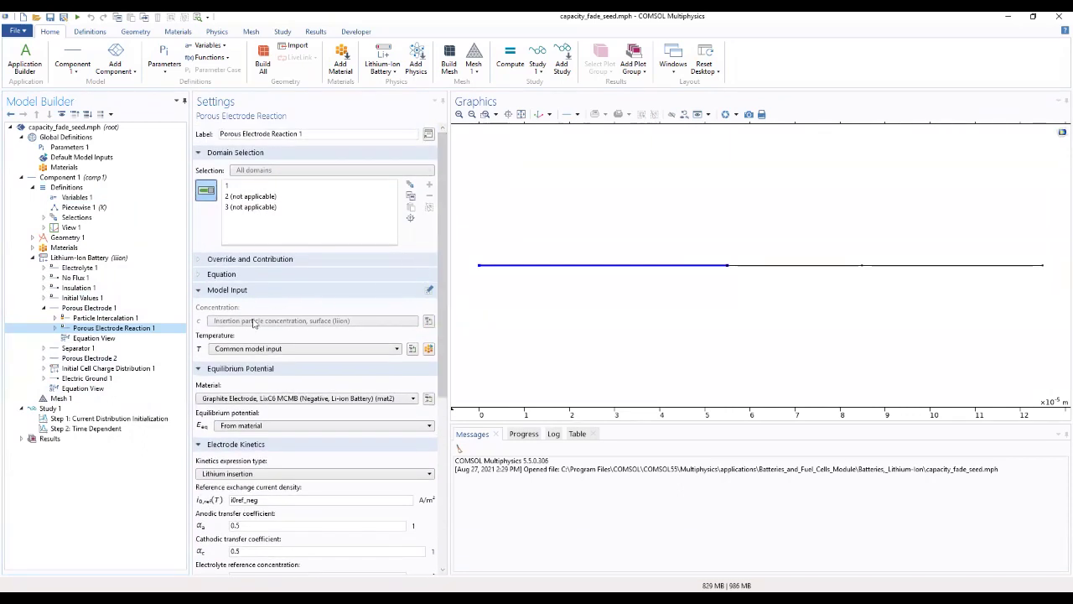
left_click(46, 348)
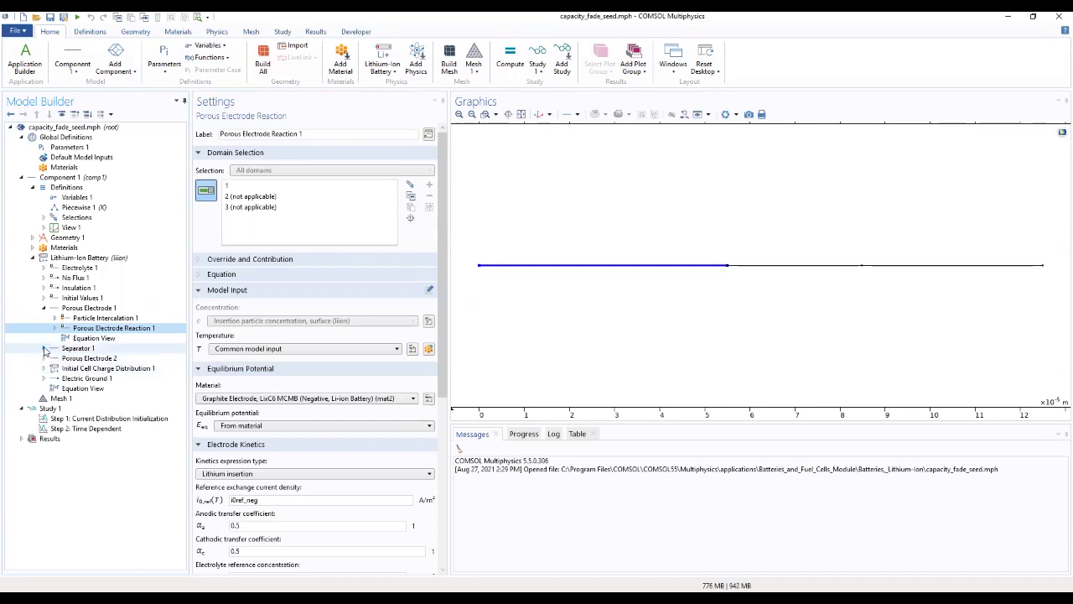
left_click(44, 349)
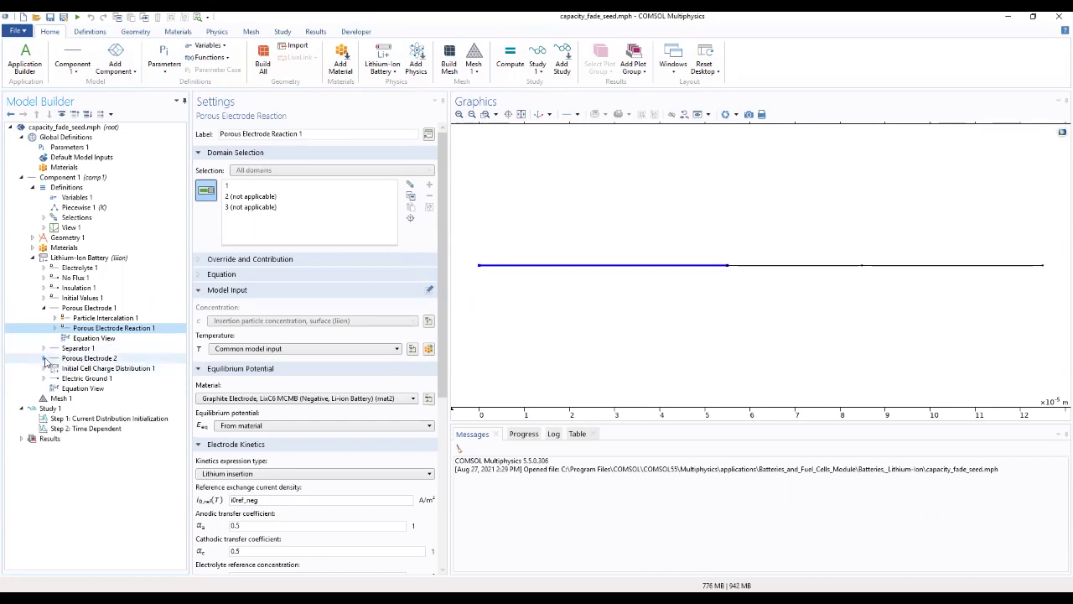
left_click(79, 359)
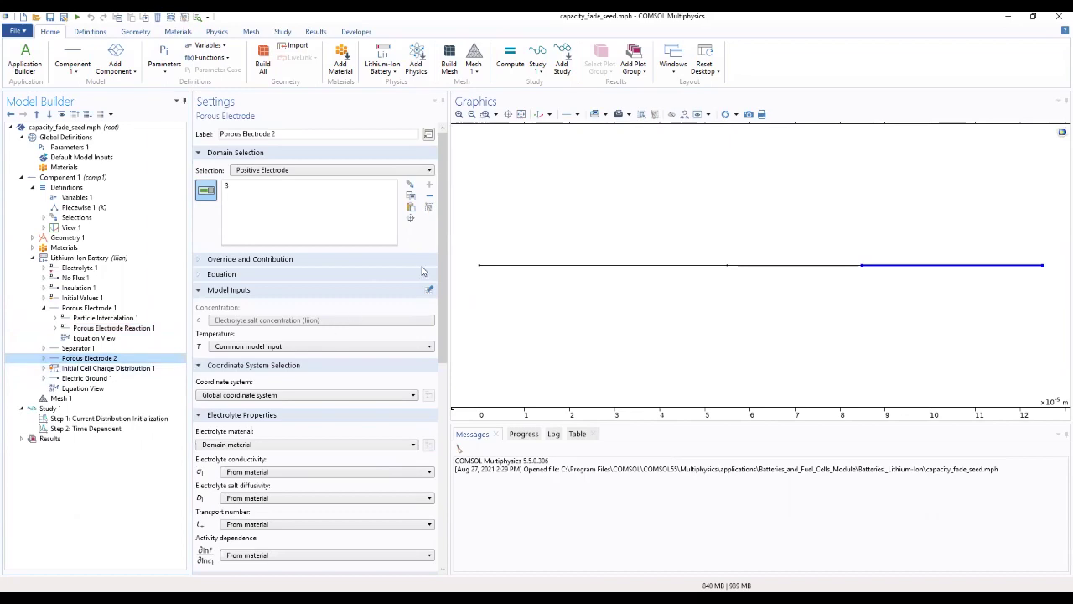
scroll(386, 411, "down", 6)
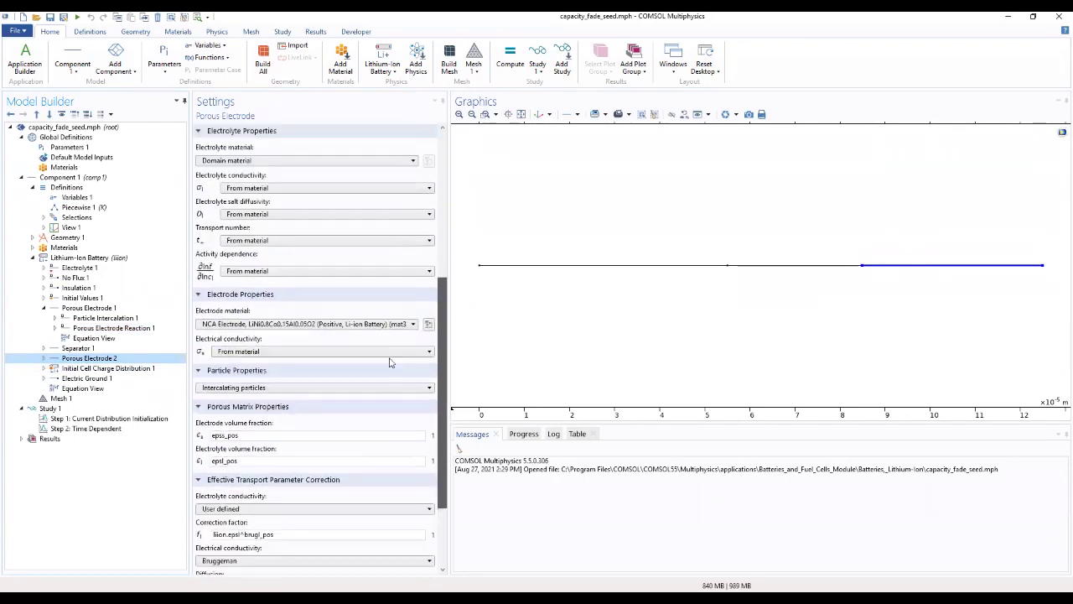
scroll(386, 411, "up", 6)
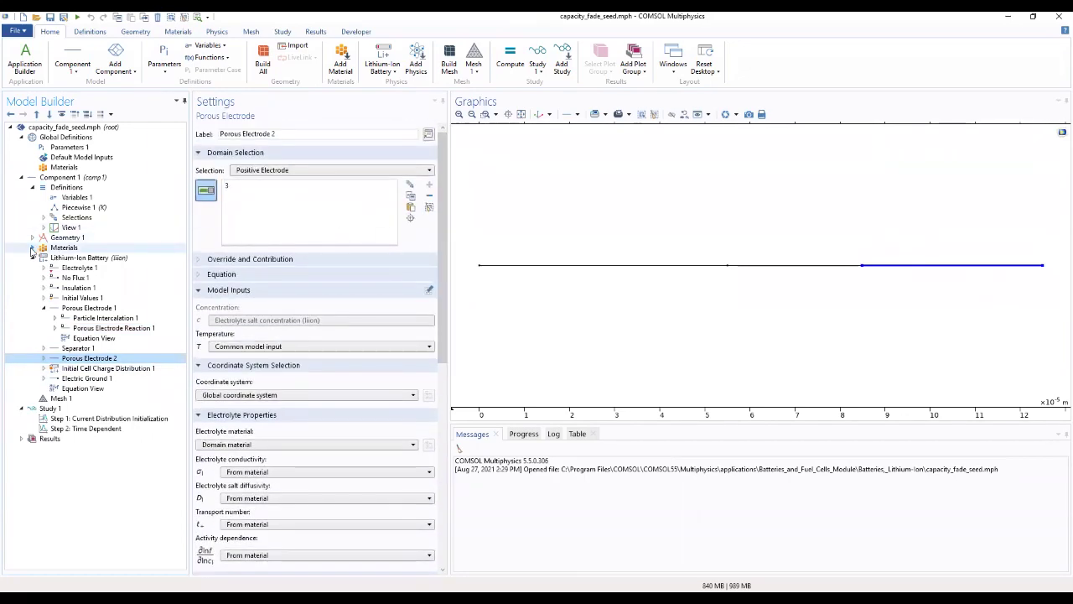
- Review the LiPF6, Graphite and NCA Electrode materials, ending on NCA with wider tree and Settings panels
left_click(33, 247)
left_click(92, 260)
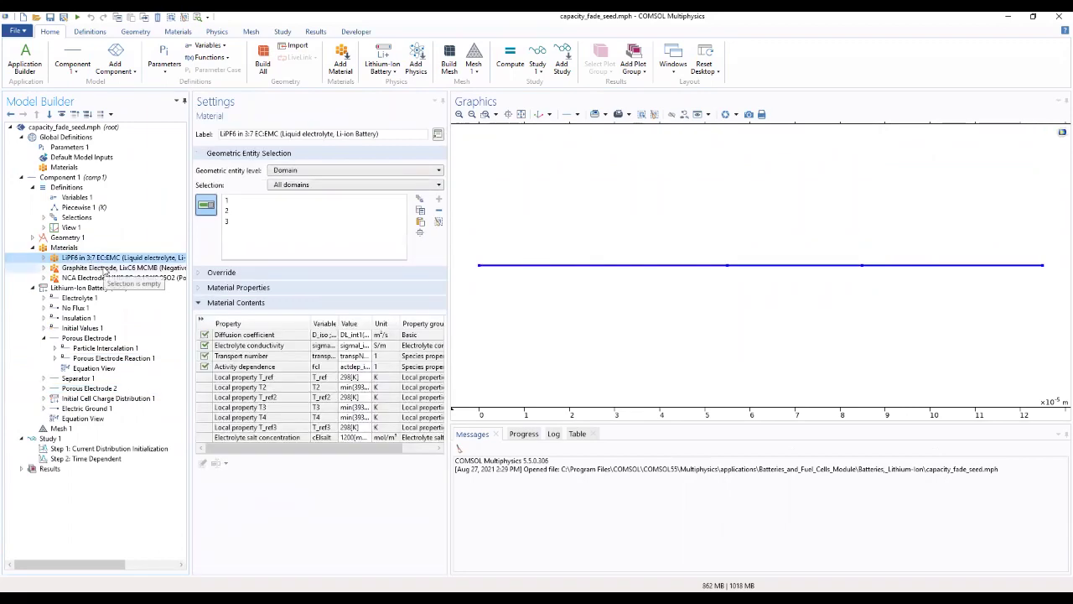
left_click(105, 268)
left_click(105, 258)
left_click(105, 269)
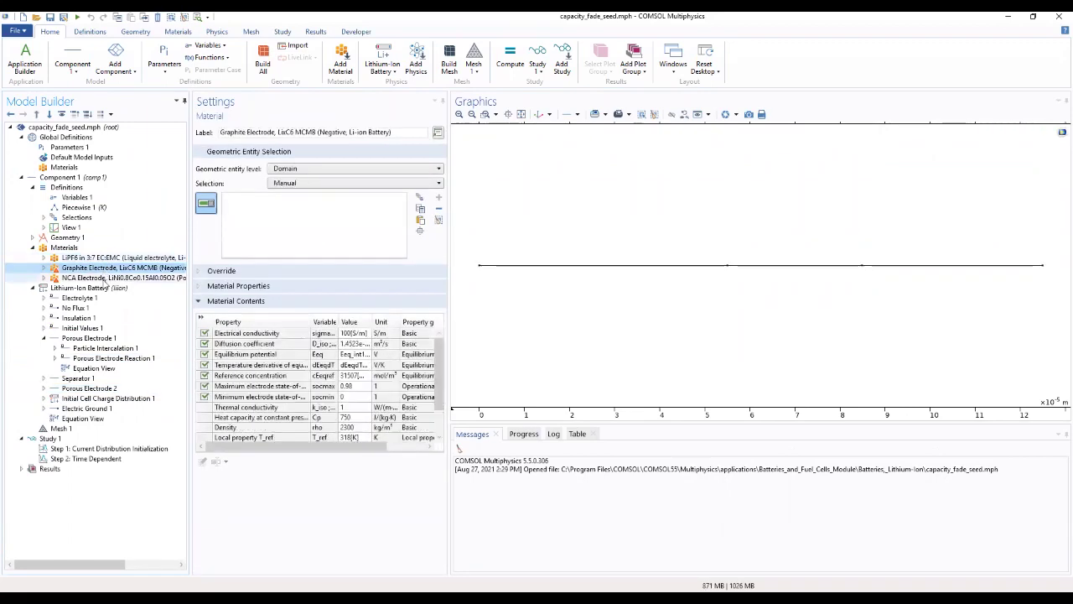
left_click(104, 278)
left_click(99, 258)
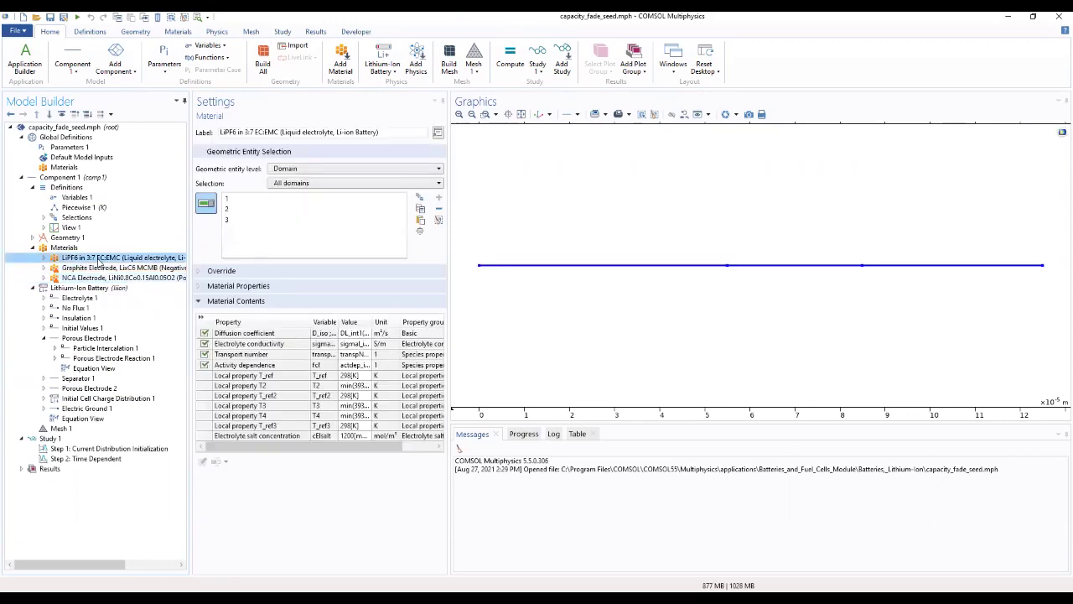
left_click(102, 268)
left_click(103, 278)
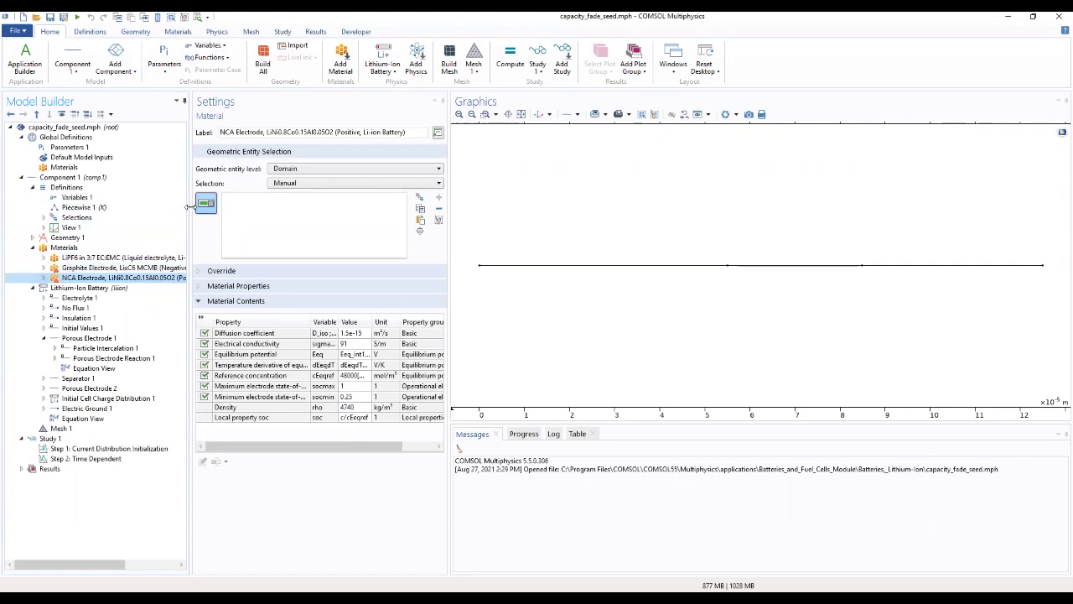
left_click_drag(188, 214, 218, 208)
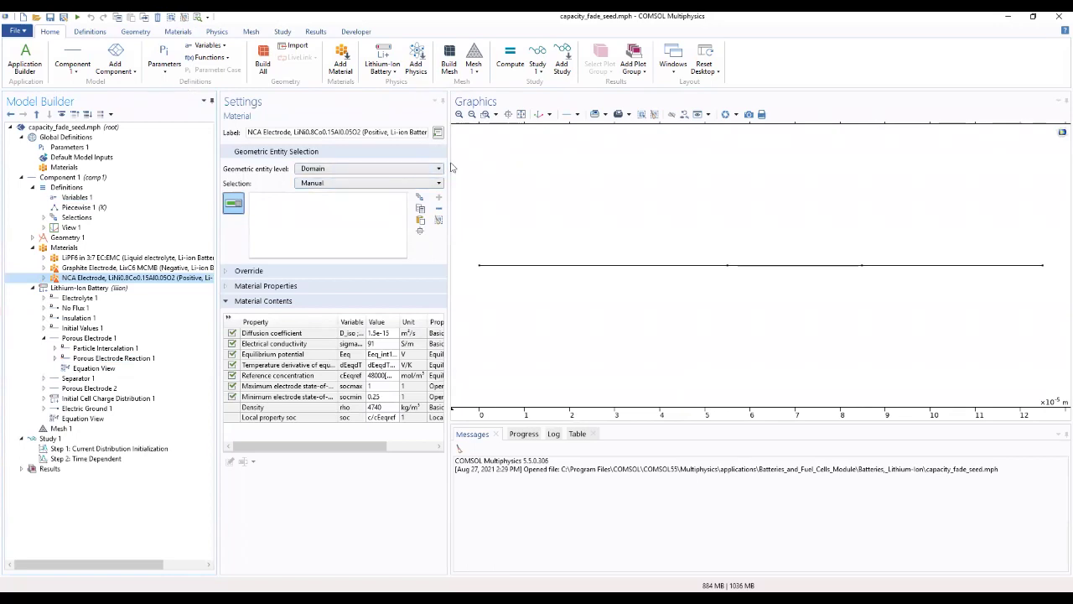
left_click_drag(450, 165, 586, 153)
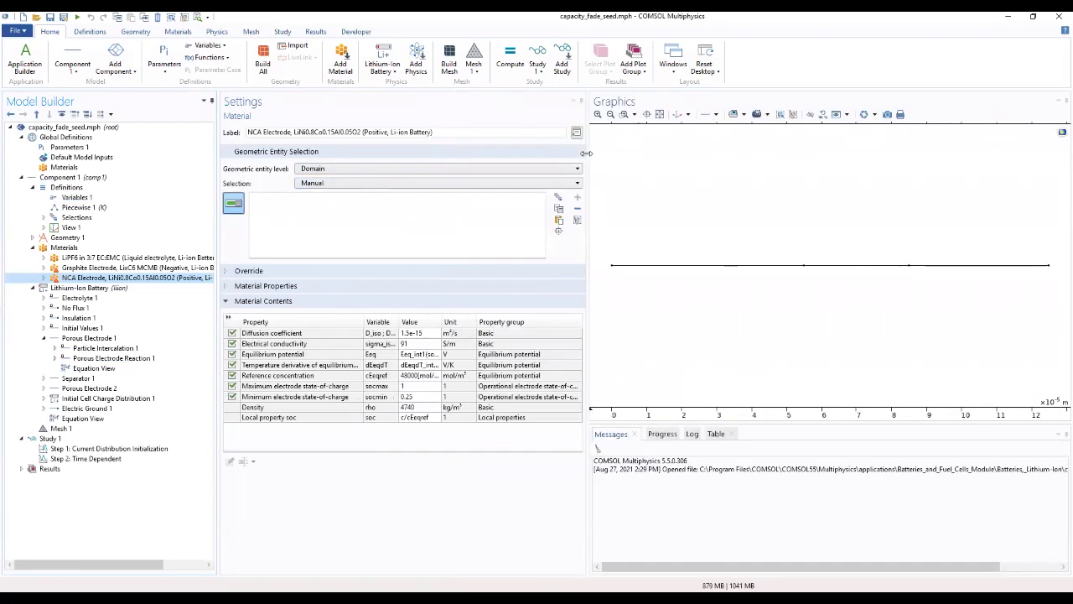
- Check Initial Cell Charge Distribution 1, keeping initial cell voltage as the setting
left_click(116, 399)
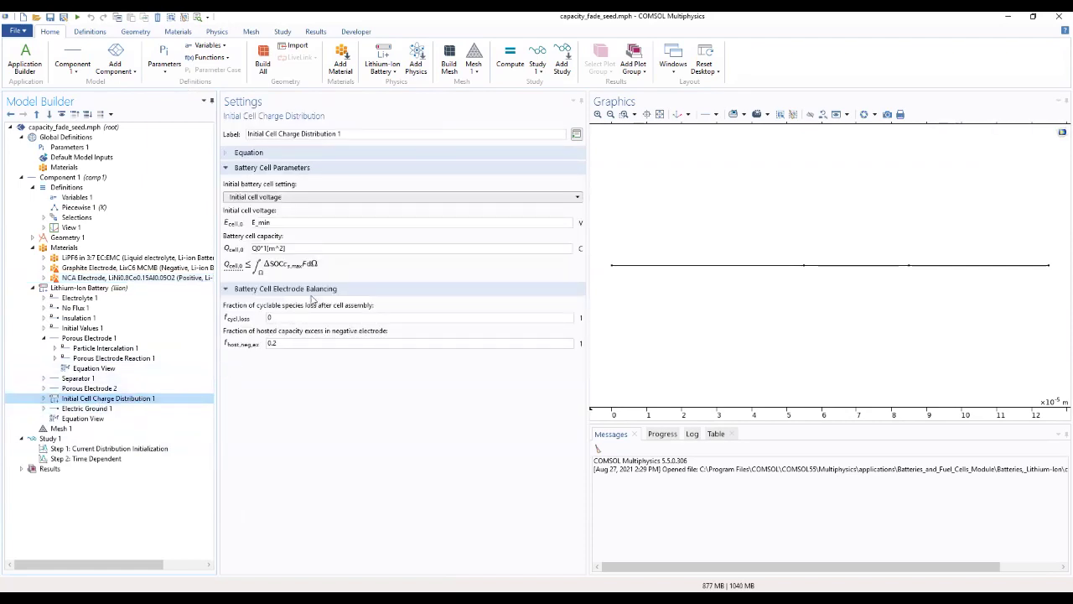
left_click(331, 198)
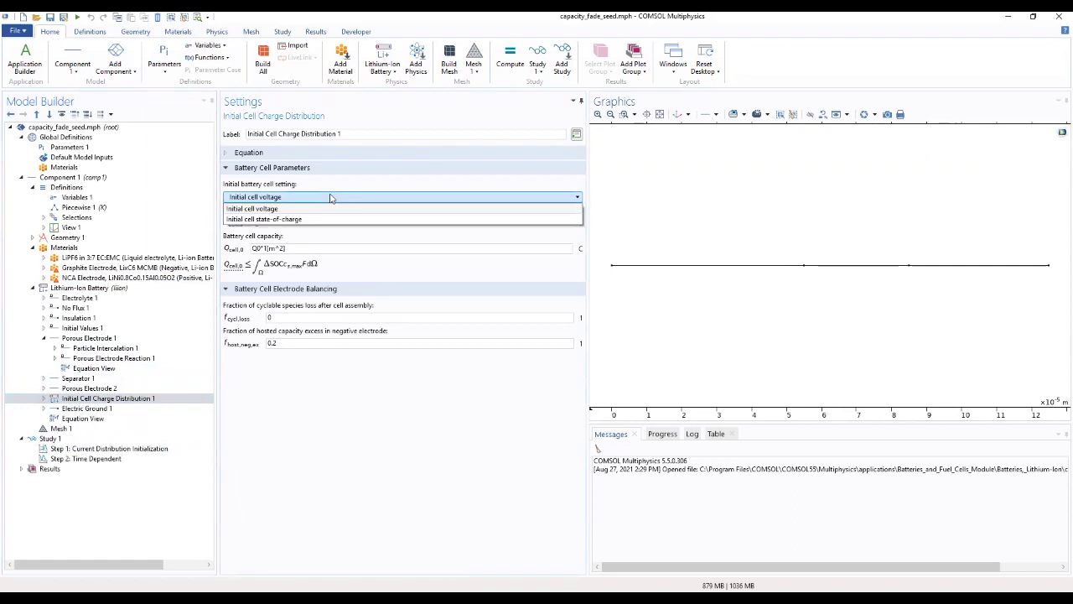
left_click(331, 198)
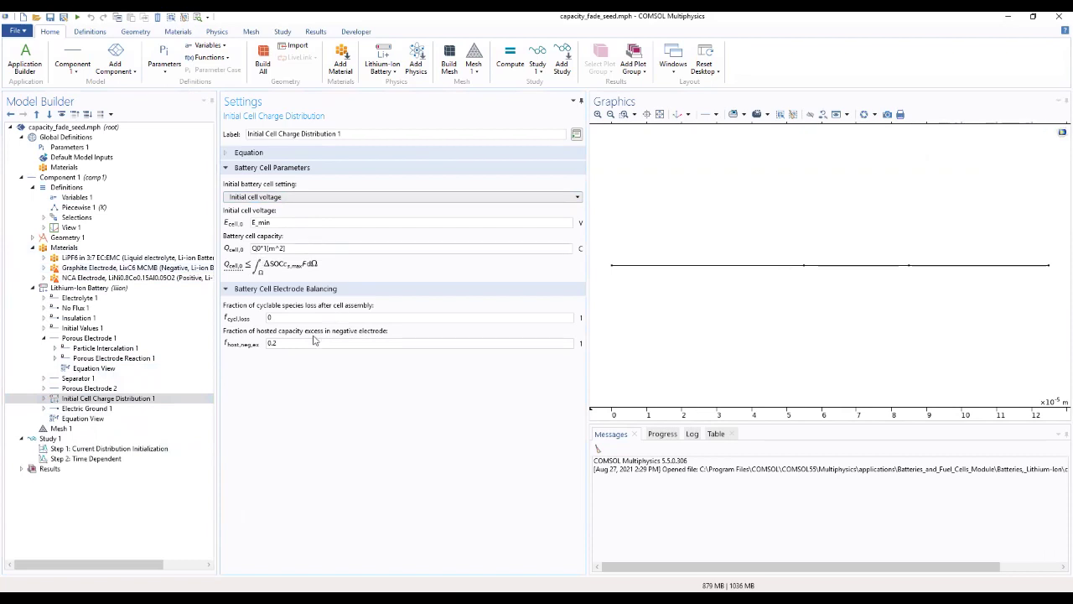
- Expand Electric Ground 1's constraint and equation sections, then return to the Lithium-Ion Battery node
left_click(99, 409)
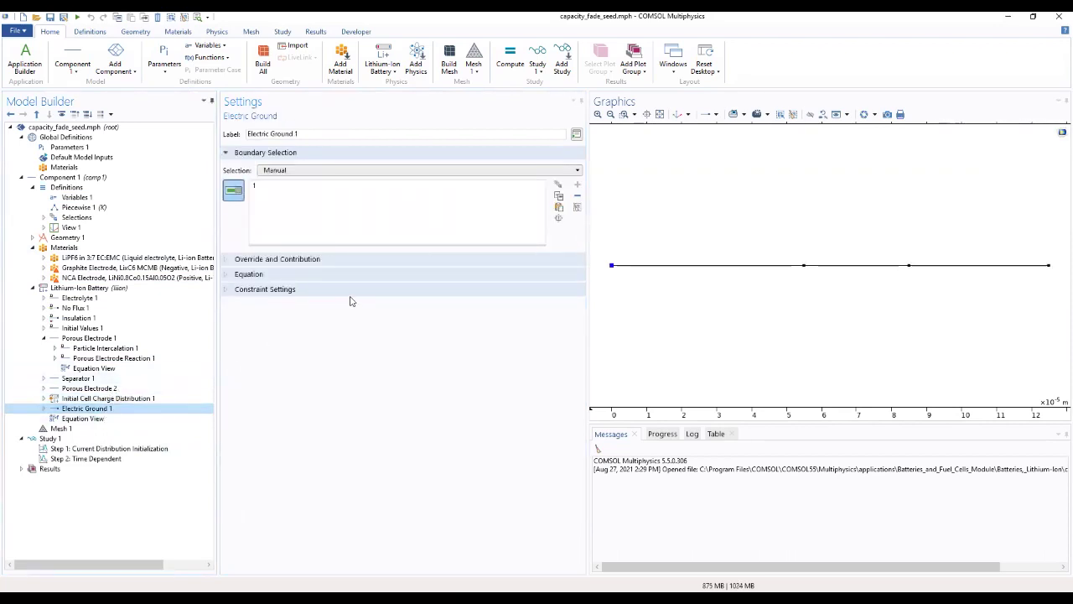
left_click(301, 291)
left_click(291, 273)
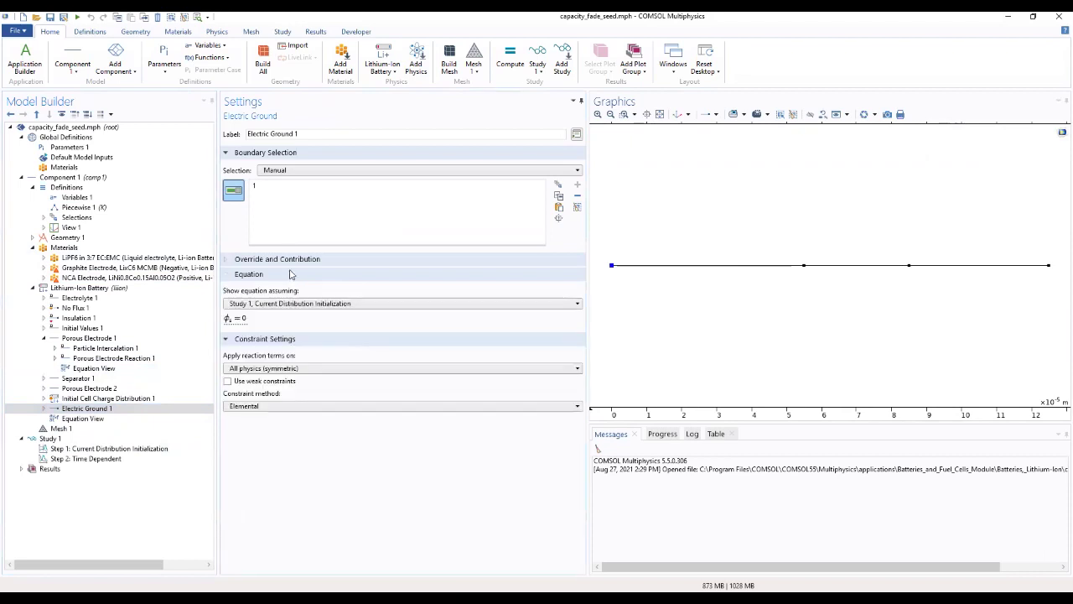
left_click(289, 260)
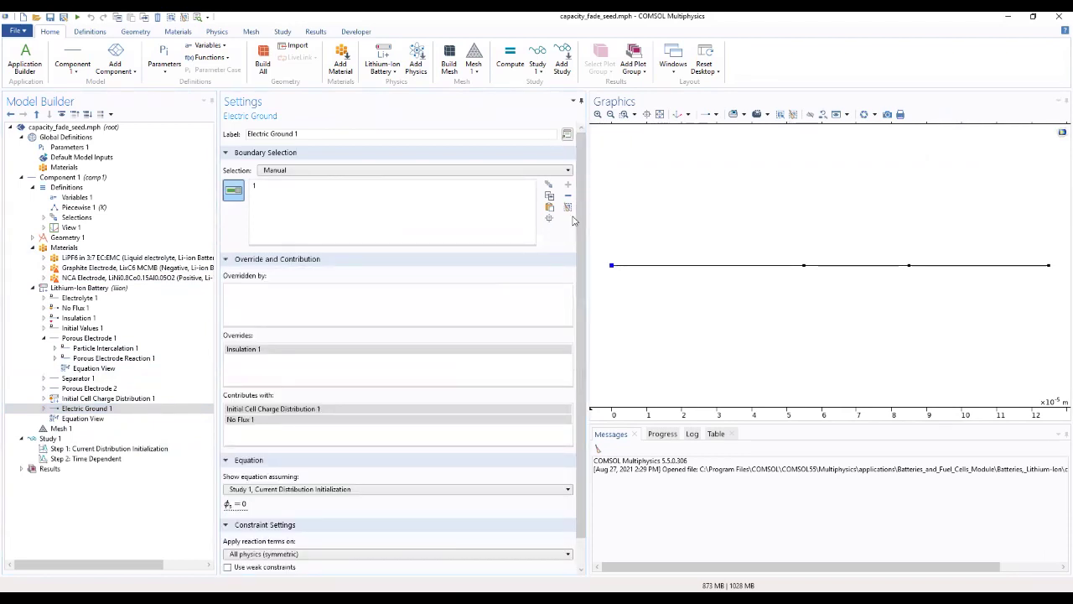
scroll(564, 287, "down", 1)
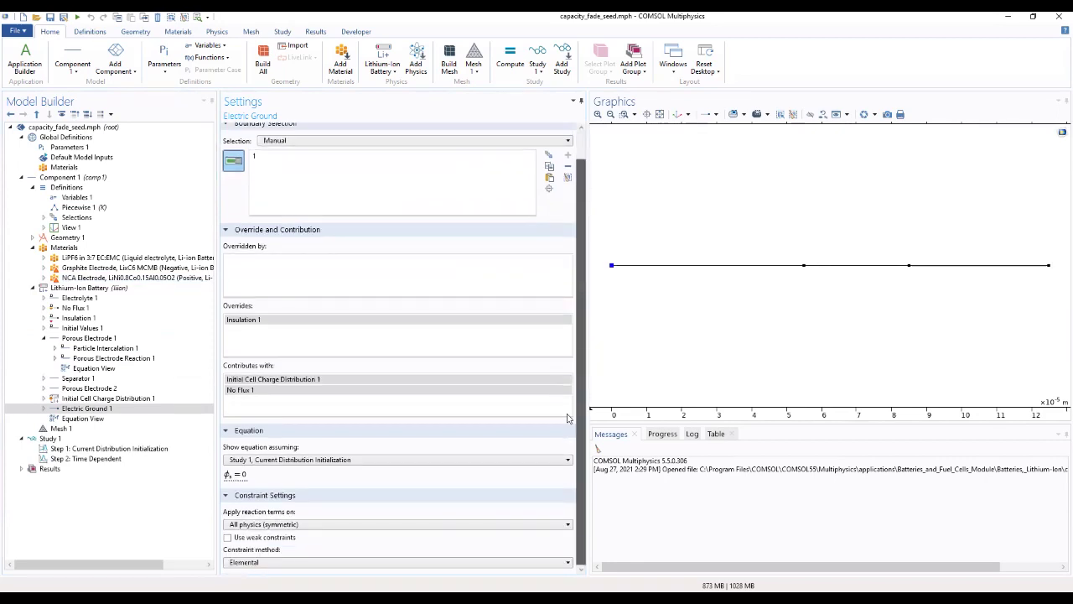
left_click(124, 288)
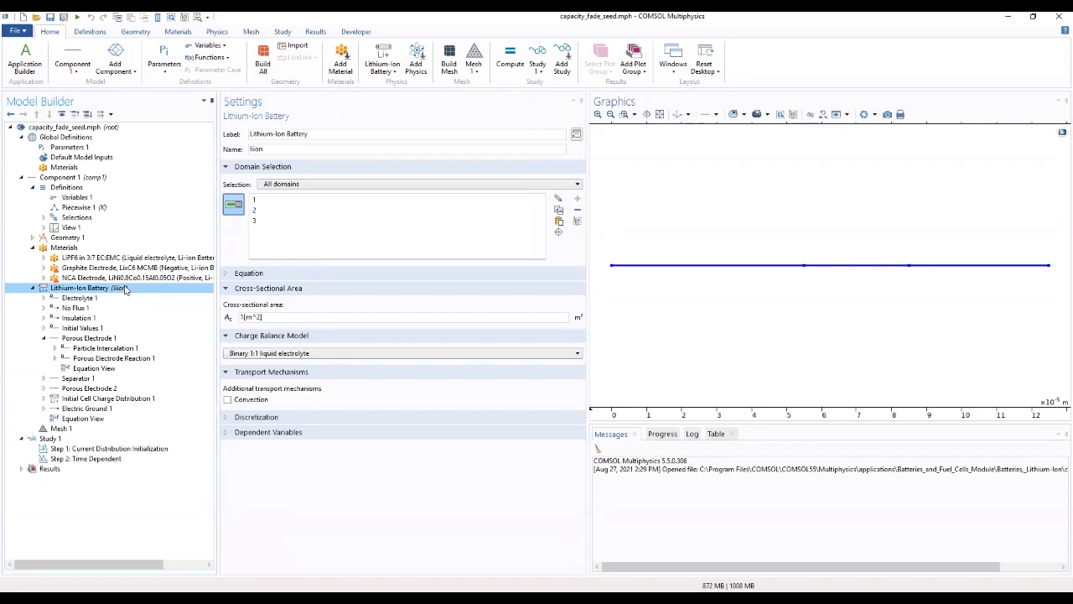
- Add Charge-Discharge Cycling 1 from the Electrode submenu and assign it to boundary 4
right_click(124, 287)
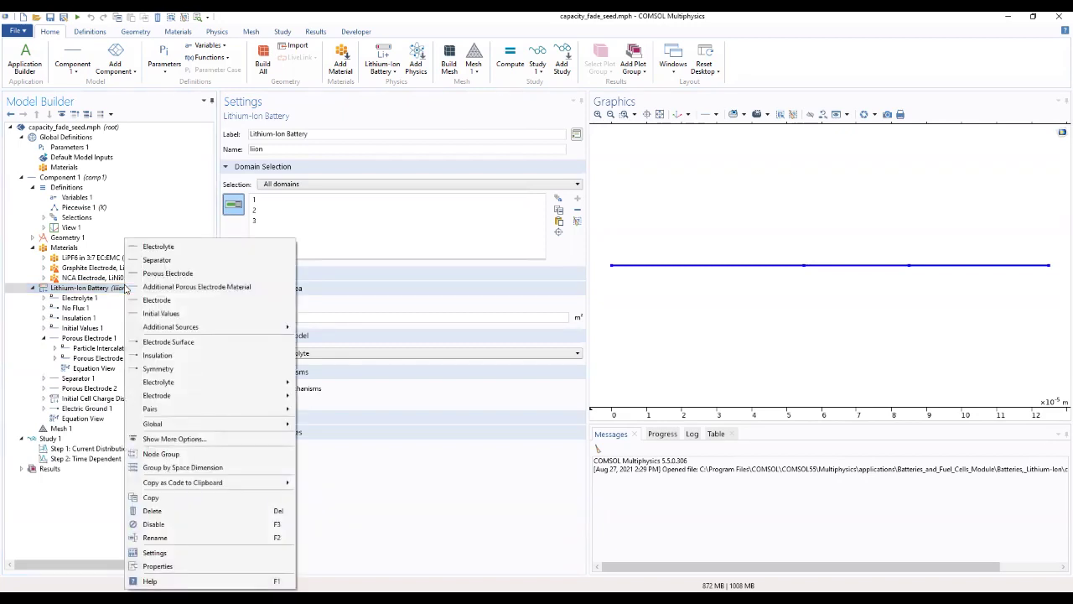
mouse_move(203, 401)
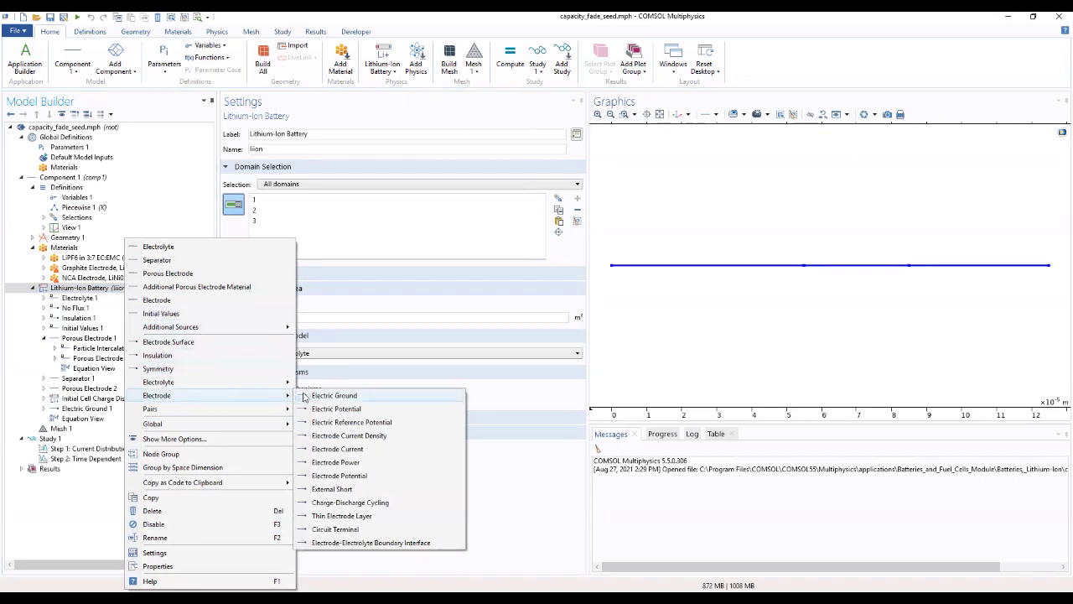
left_click(352, 503)
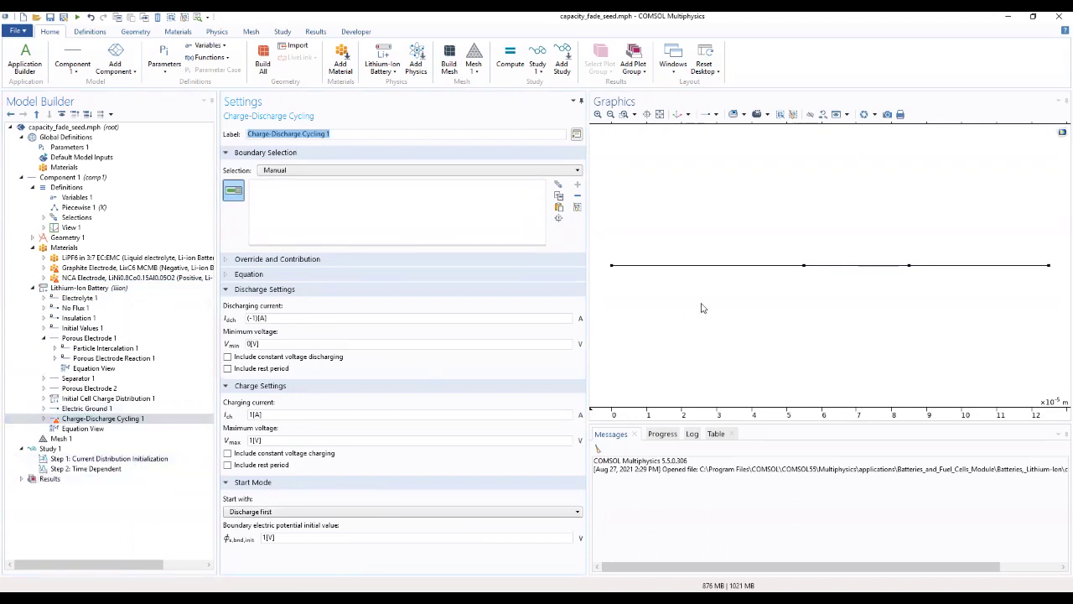
left_click(1048, 267)
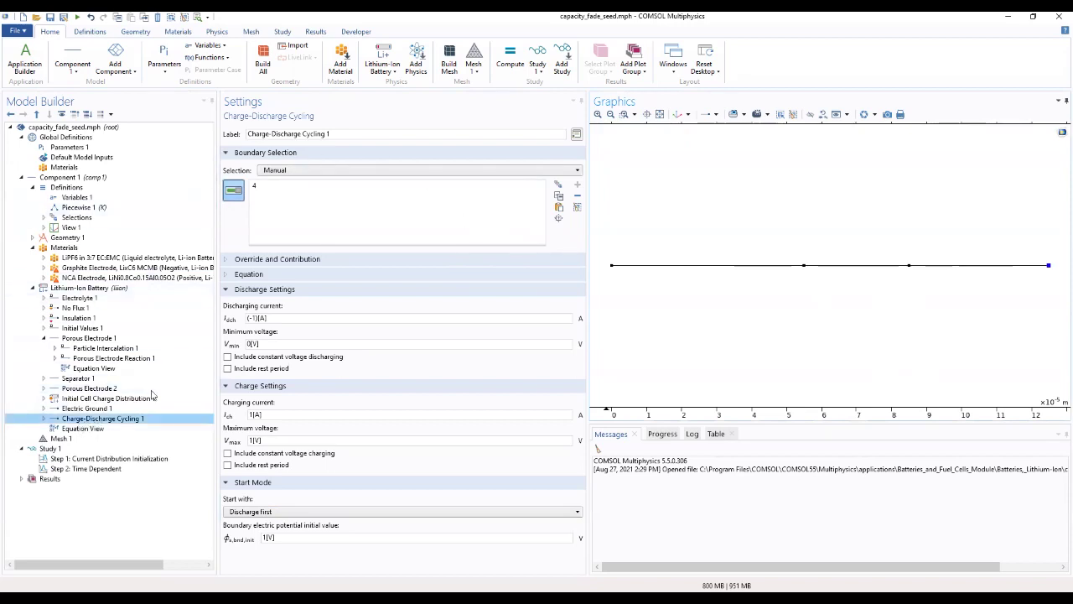
- Set the discharging current to -i_1C and the minimum voltage to E_min
left_click(249, 275)
left_click(233, 260)
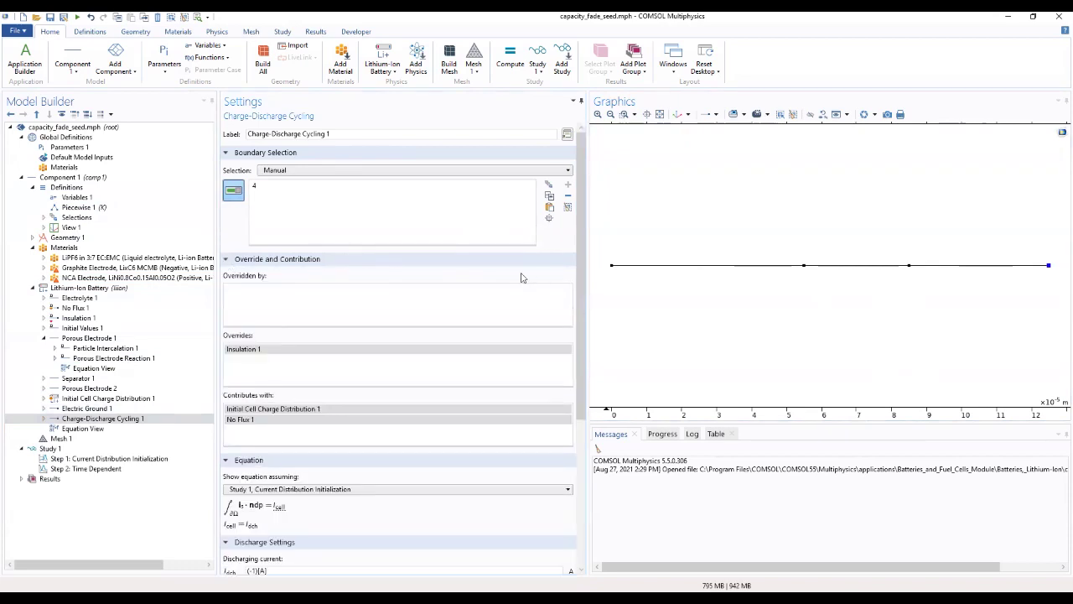
left_click_drag(580, 262, 578, 412)
left_click_drag(269, 342, 225, 342)
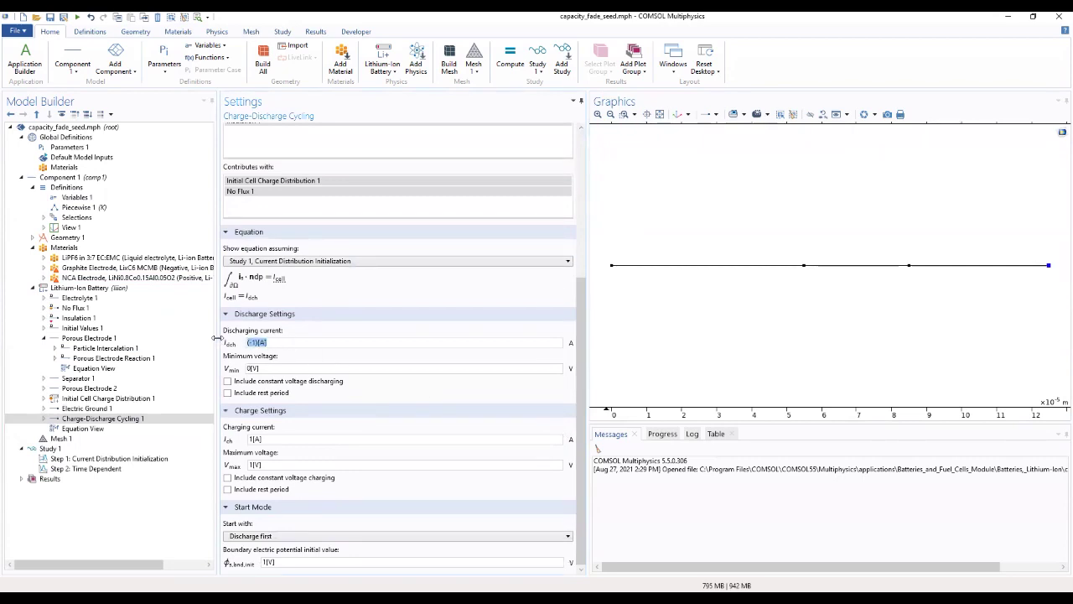
type("-I_1C")
left_click_drag(272, 369, 228, 368)
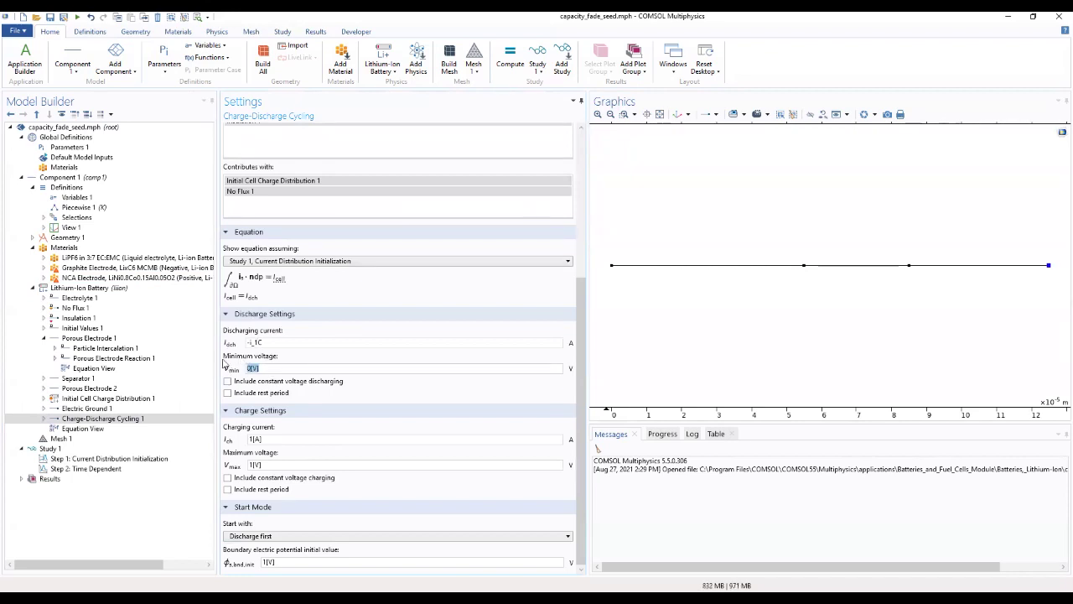
type("E_")
type("min")
- Set the maximum voltage to E_max and the charging current to i_1C
left_click_drag(260, 464, 214, 458)
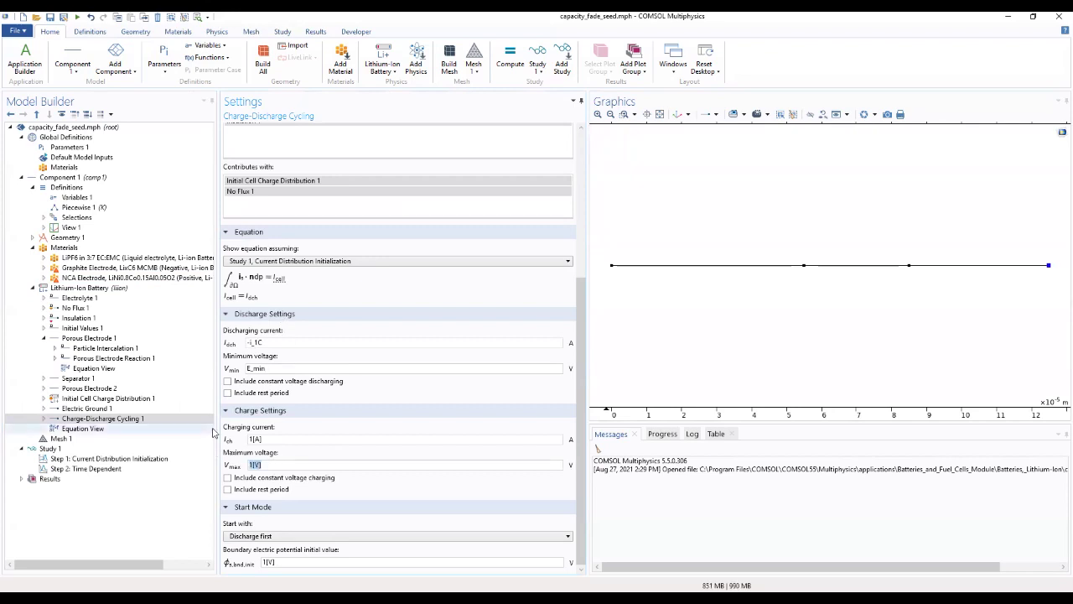
type("E_max")
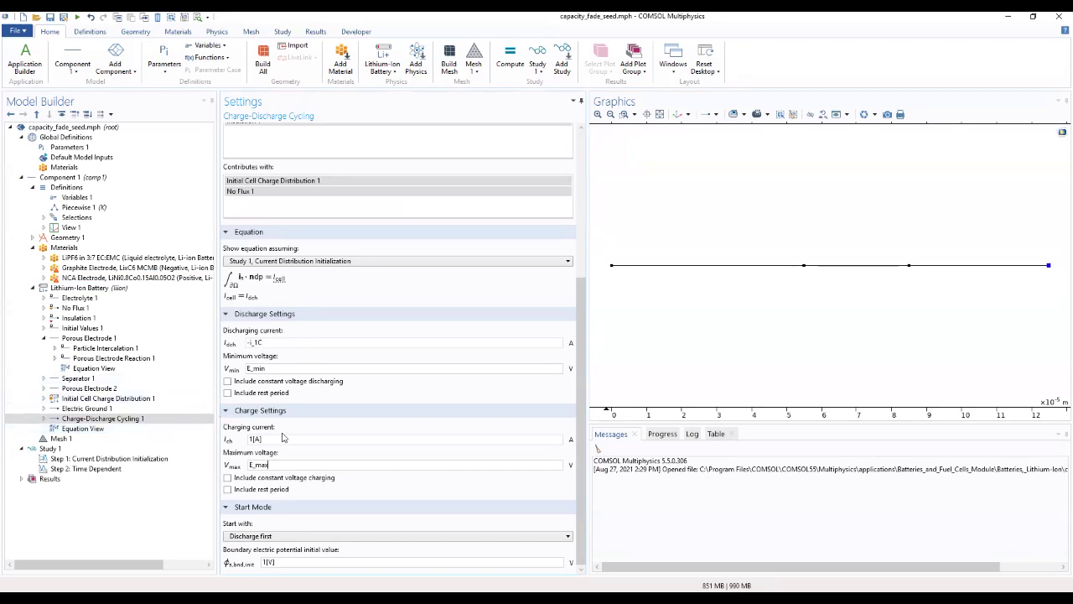
left_click_drag(265, 438, 220, 443)
type("i_1")
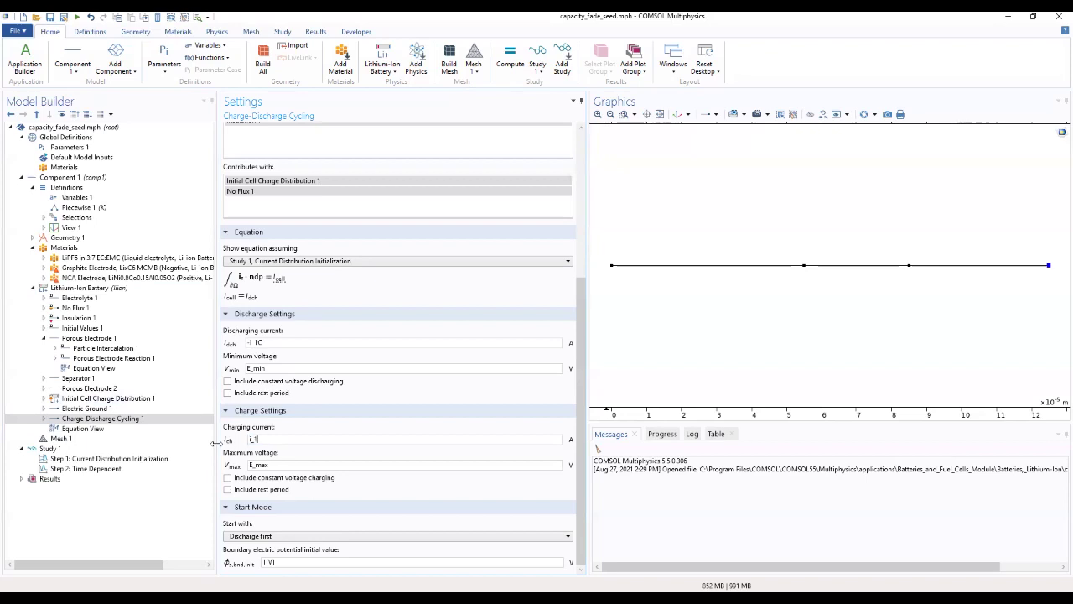
type("C")
- Enable constant-voltage phases for charging and discharging and set the lower cut-off current to I_min_ch
left_click(227, 477)
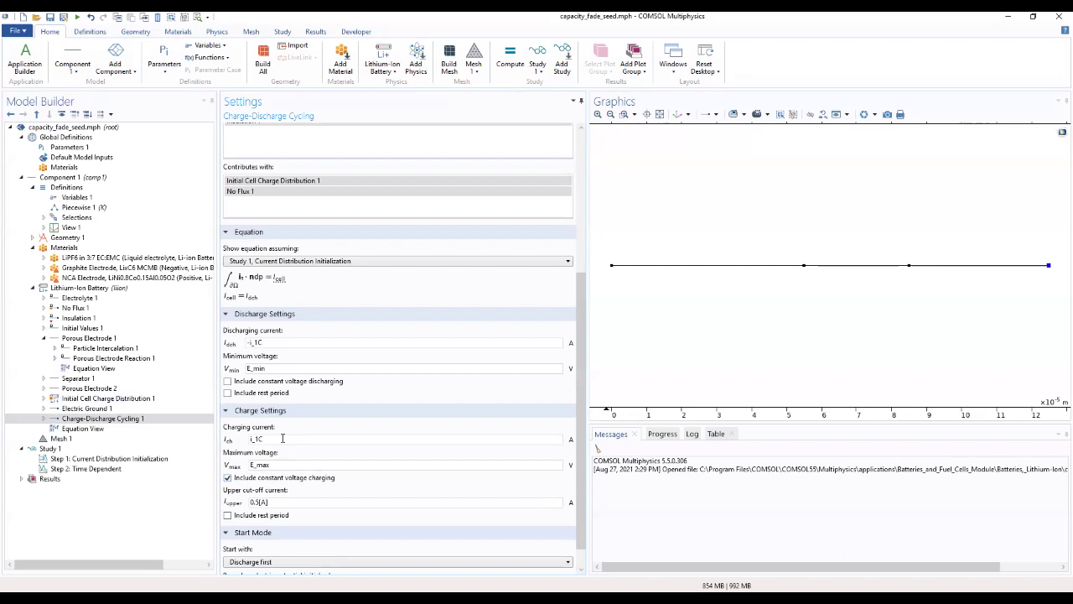
left_click(227, 382)
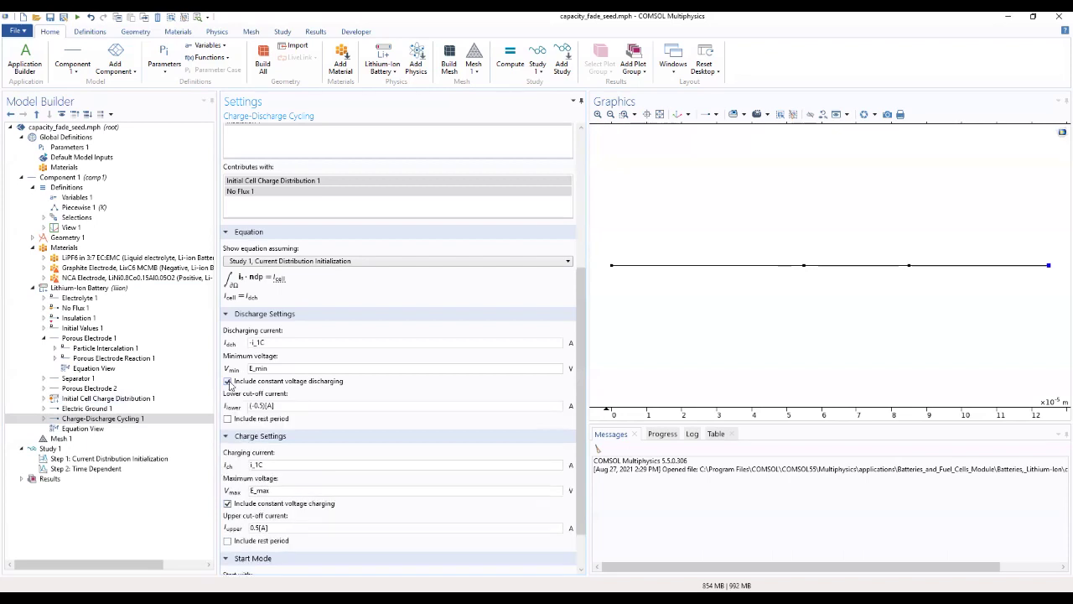
triple_click(275, 403)
key("BackSpace")
type("i_min_ch")
left_click(227, 418)
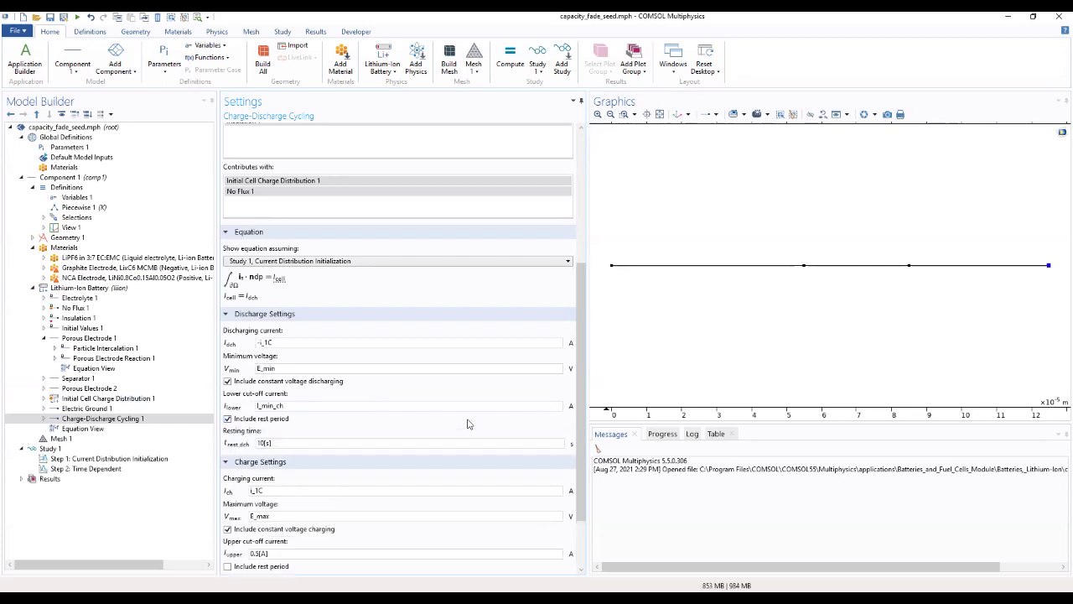
left_click(228, 418)
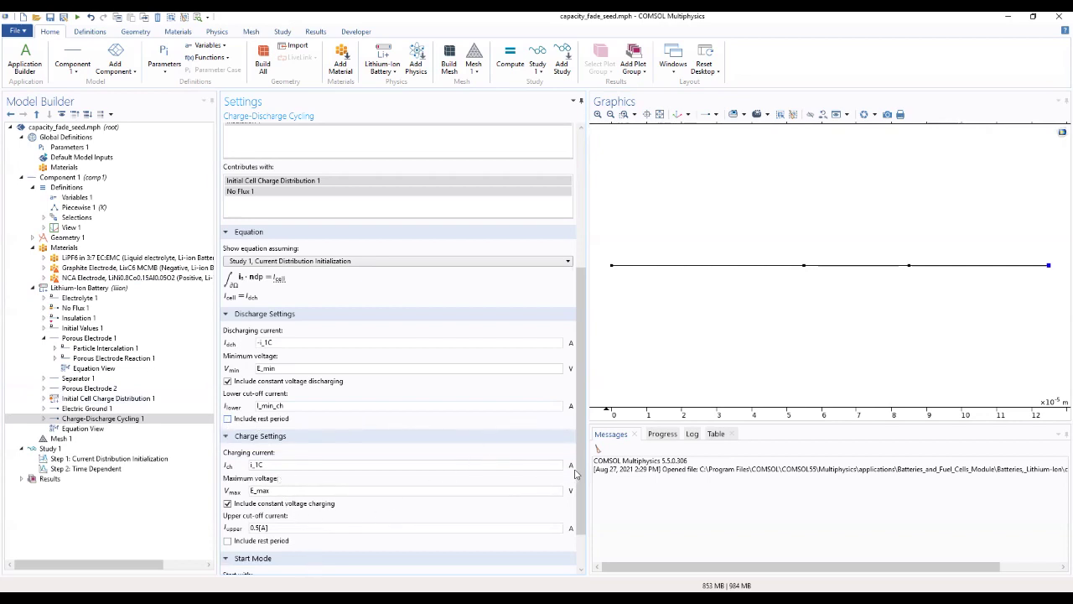
- Change Start with to Charge first in the Start Mode section
left_click_drag(577, 475, 577, 505)
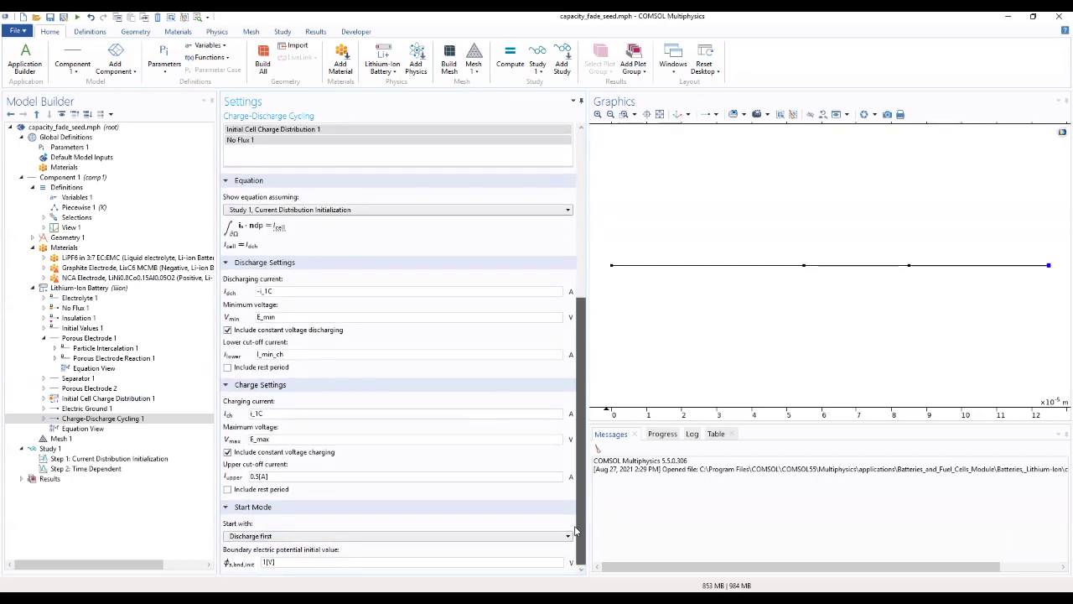
left_click(338, 536)
left_click(339, 548)
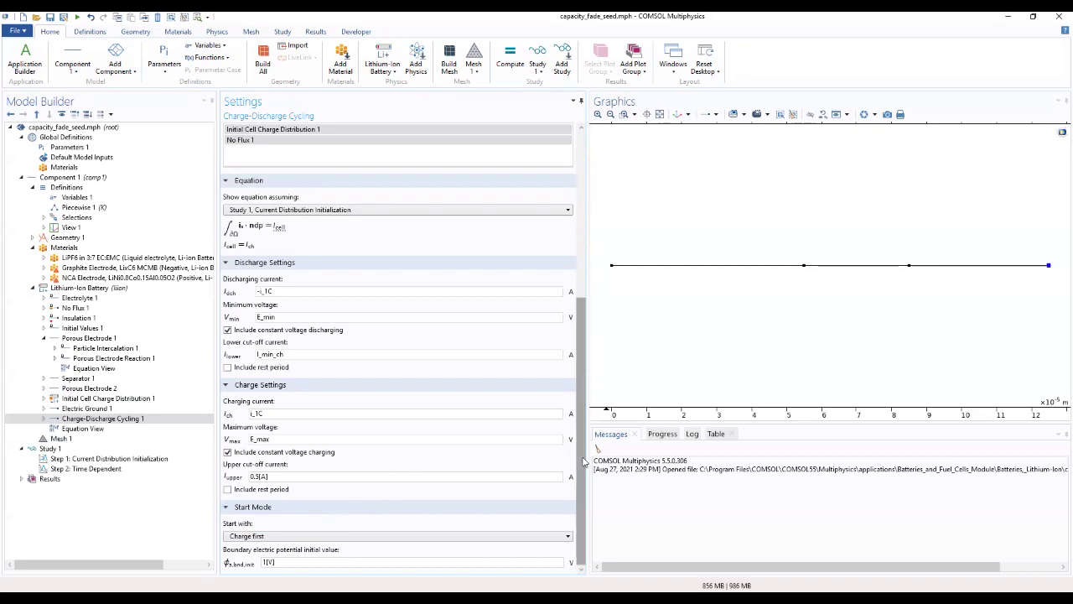
scroll(558, 328, "up", 5)
scroll(558, 328, "up", 2)
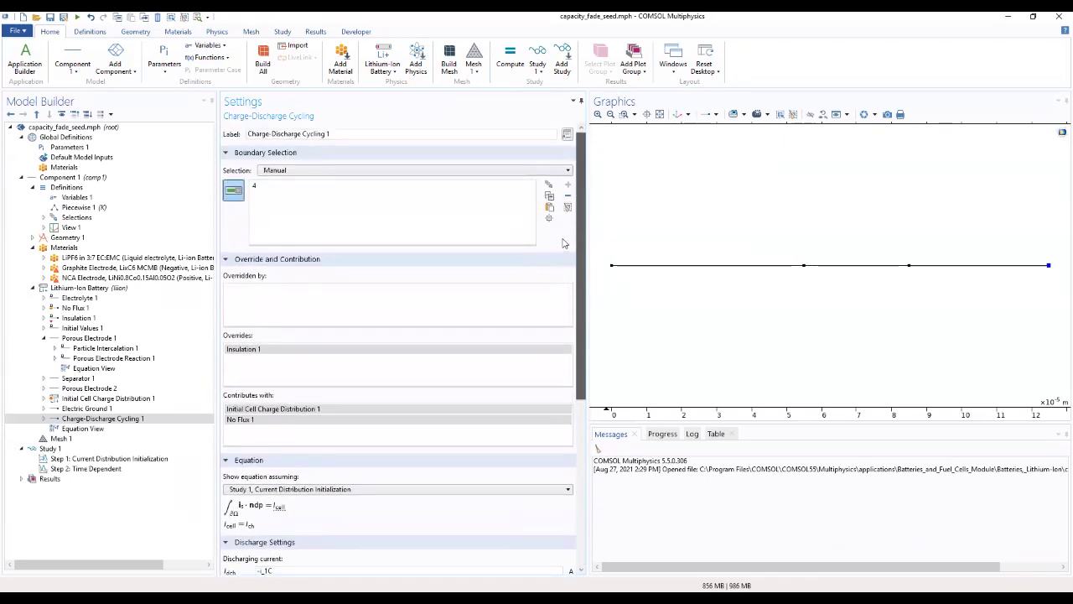
scroll(556, 327, "down", 5)
scroll(542, 392, "down", 2)
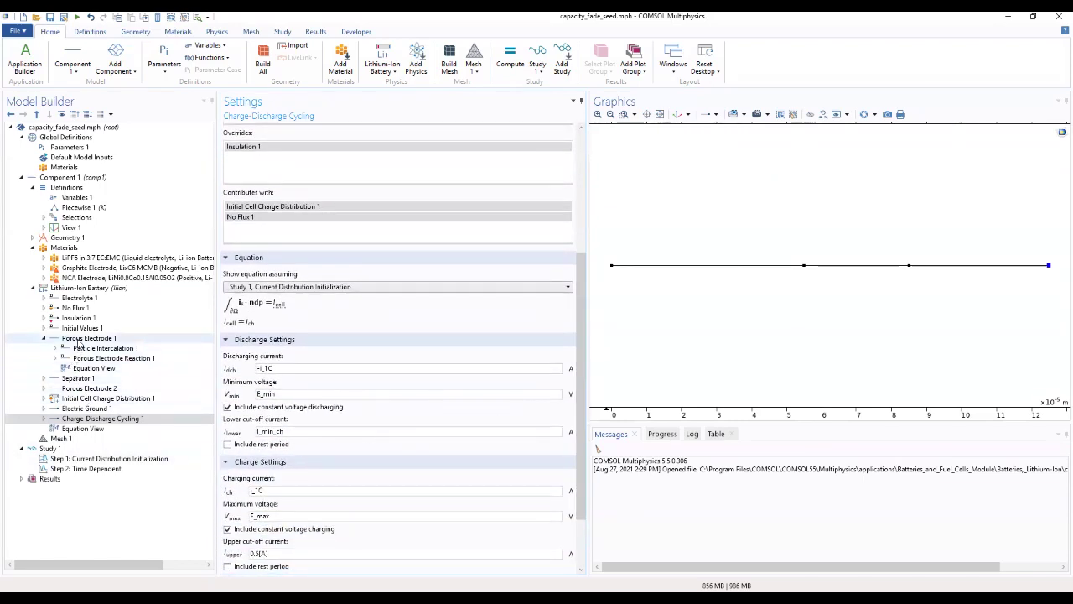
- Open Porous Electrode 1 and expand its Dissolving-Depositing Species, film resistance and constraint sections
left_click(88, 338)
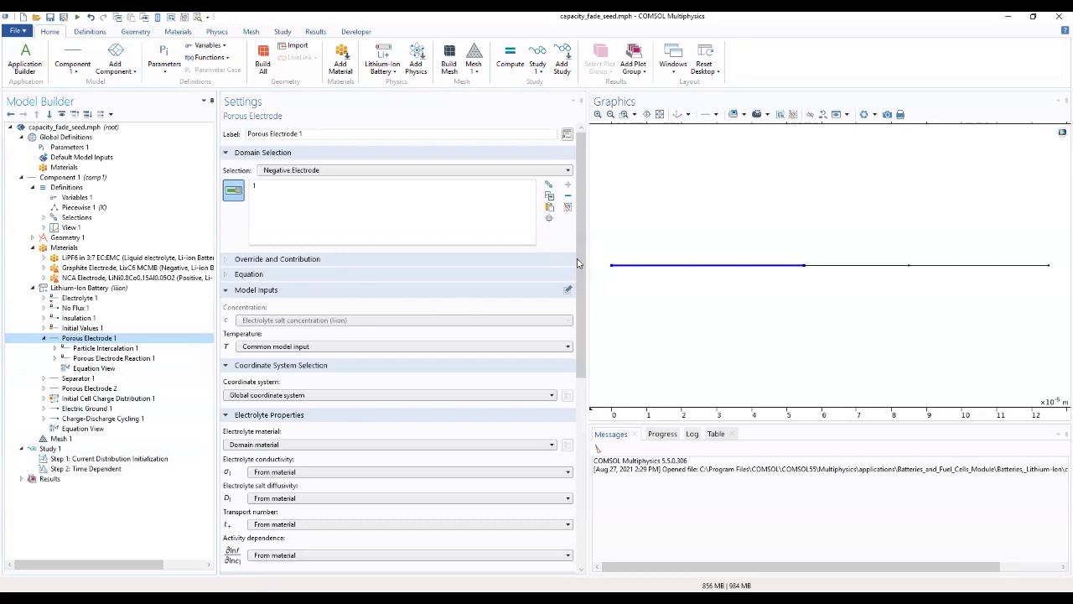
left_click_drag(584, 262, 554, 415)
scroll(557, 453, "down", 3)
left_click(452, 515)
scroll(453, 528, "down", 3)
left_click(431, 536)
left_click(424, 555)
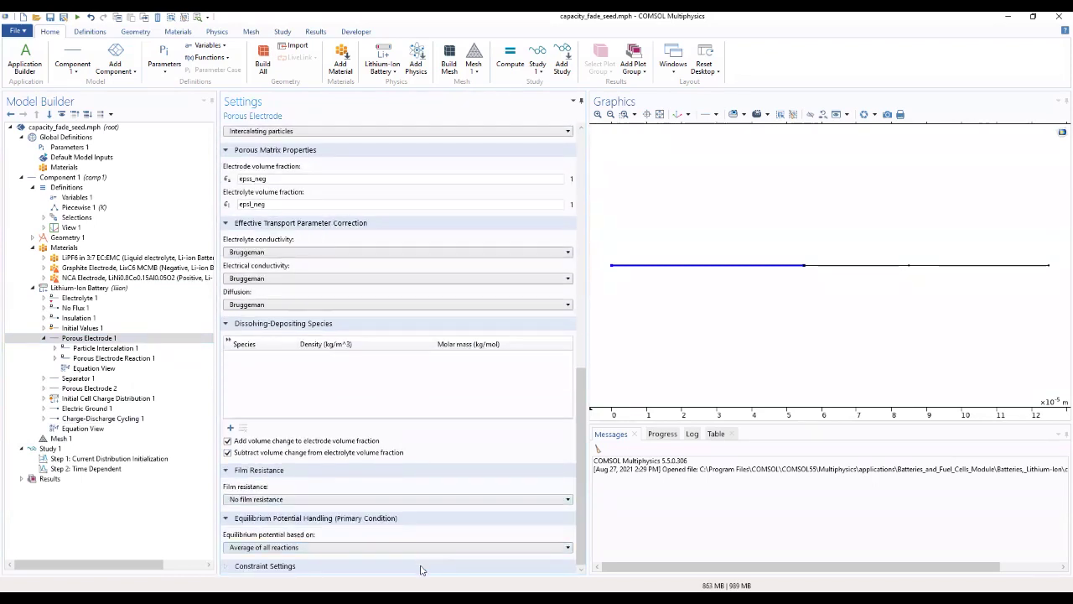
left_click(424, 565)
scroll(413, 375, "up", 5)
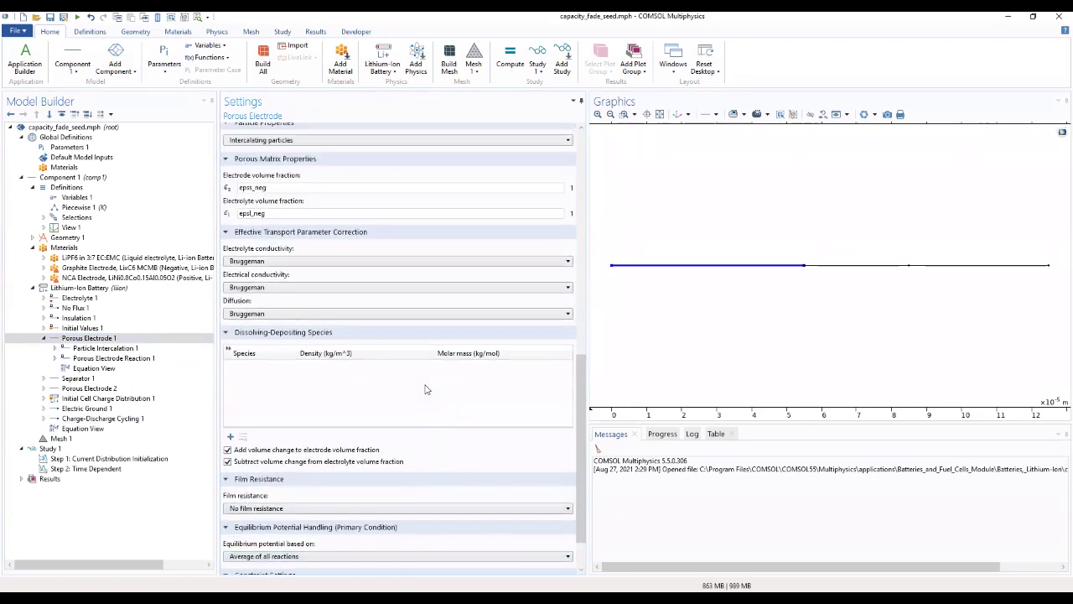
scroll(414, 375, "up", 5)
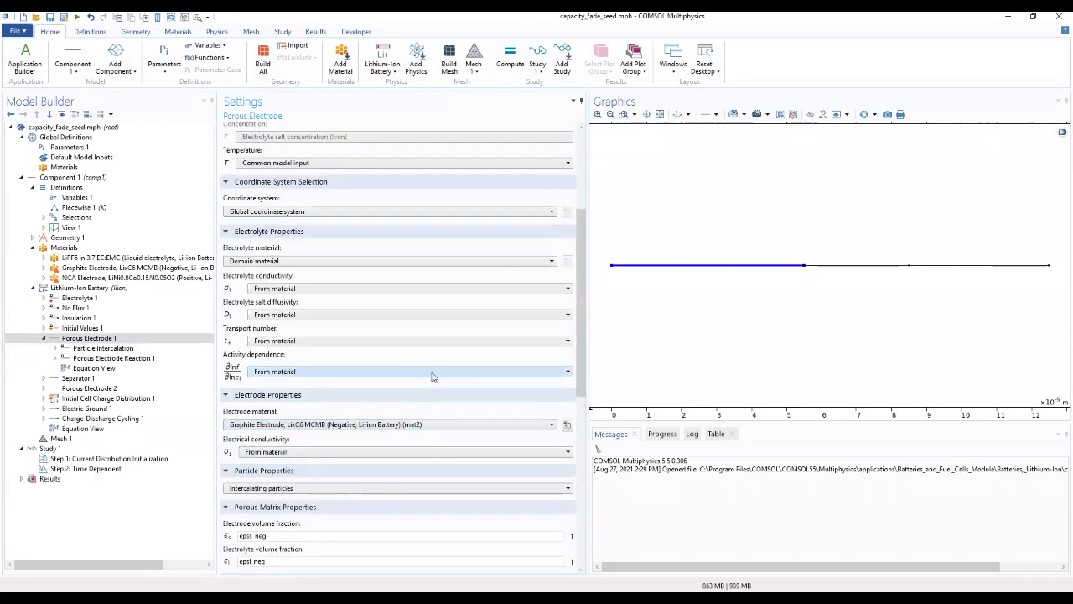
scroll(363, 436, "down", 10)
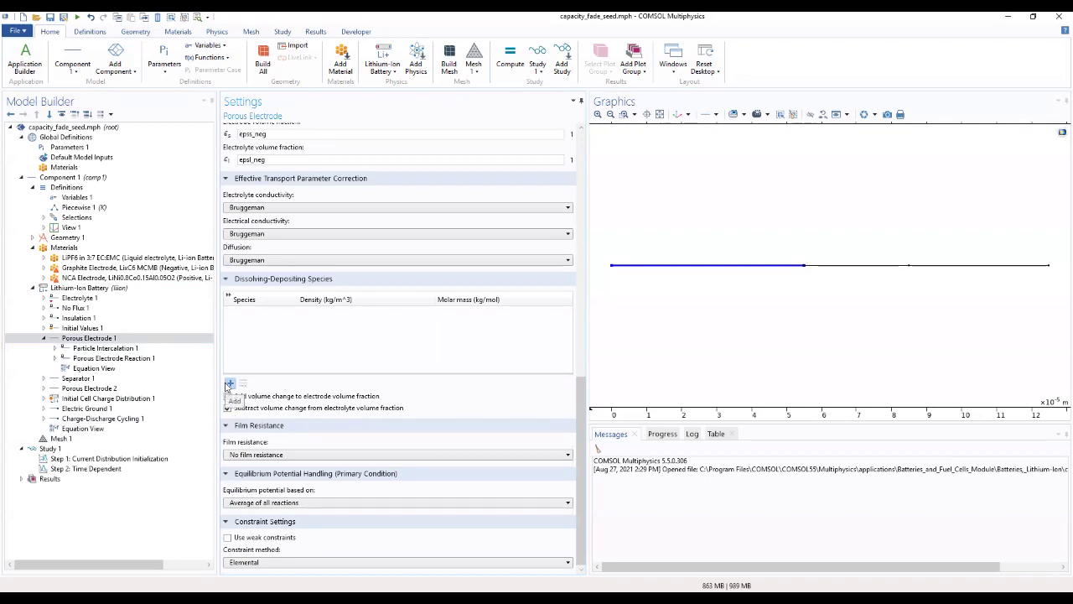
- Add species sei with density rho_sei and molar mass M_sei
left_click(229, 383)
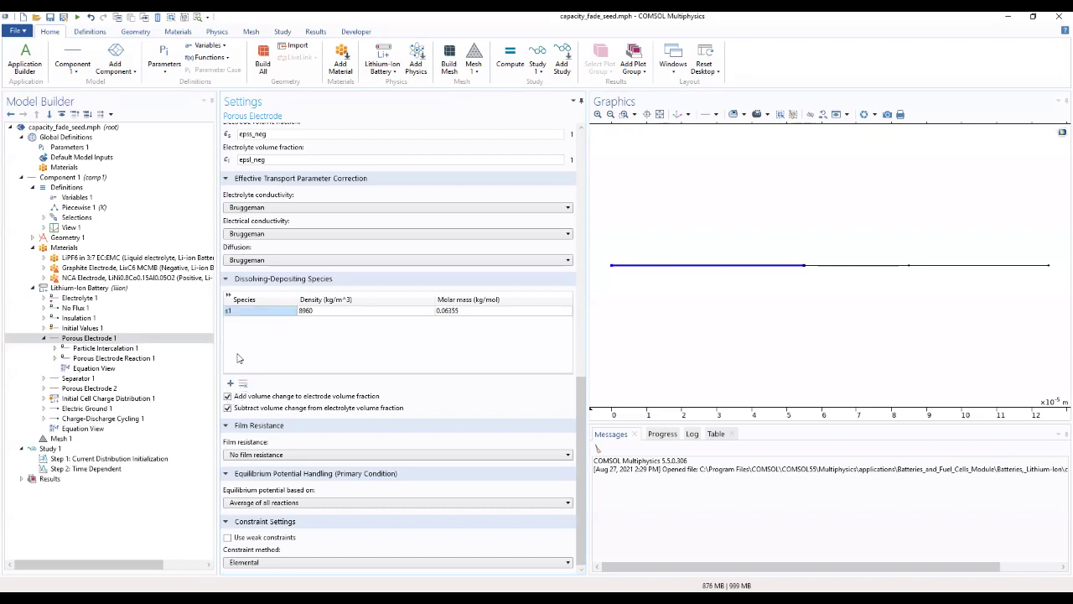
left_click(270, 311)
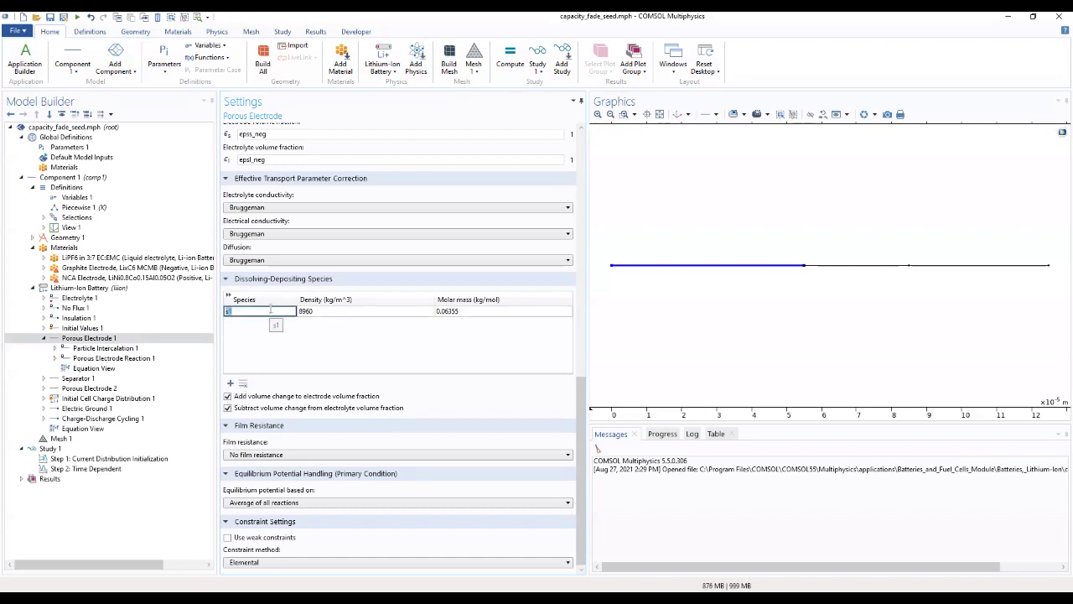
type("sei")
left_click(394, 312)
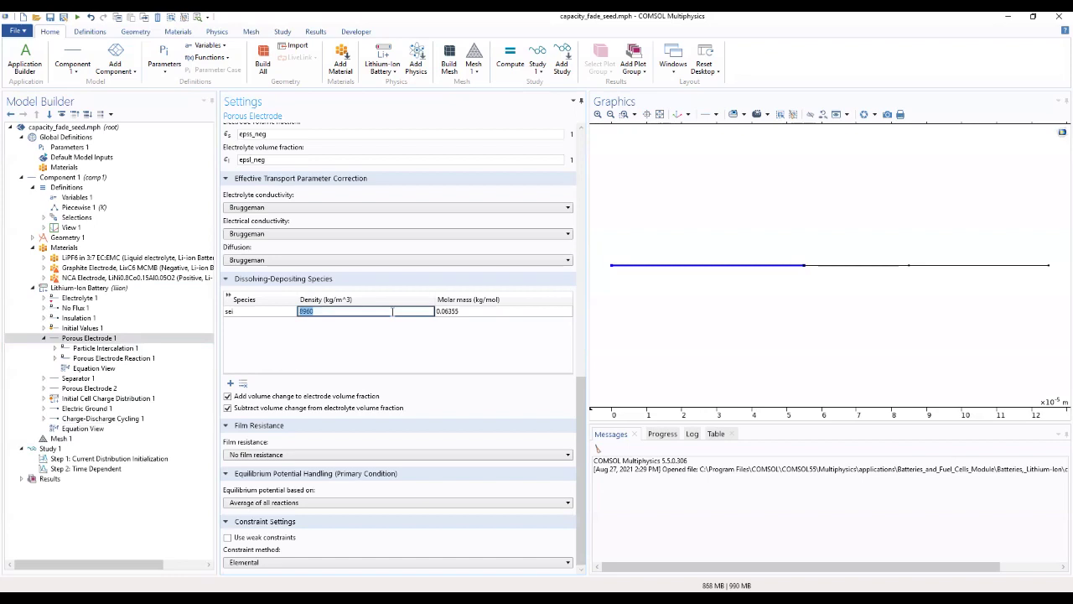
type("ro")
type("ho_sei")
left_click(473, 310)
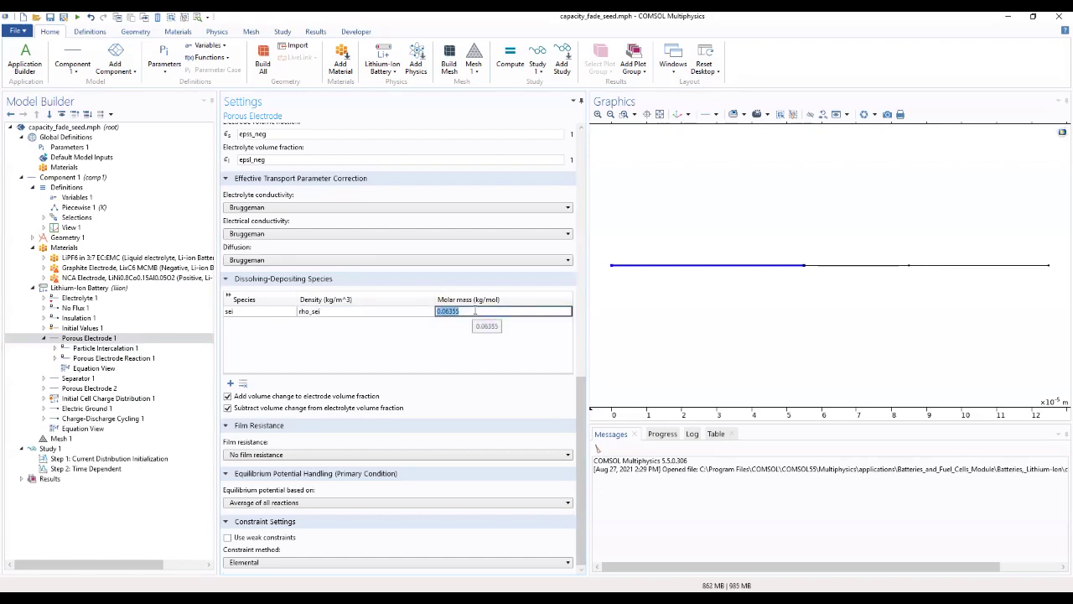
type("M")
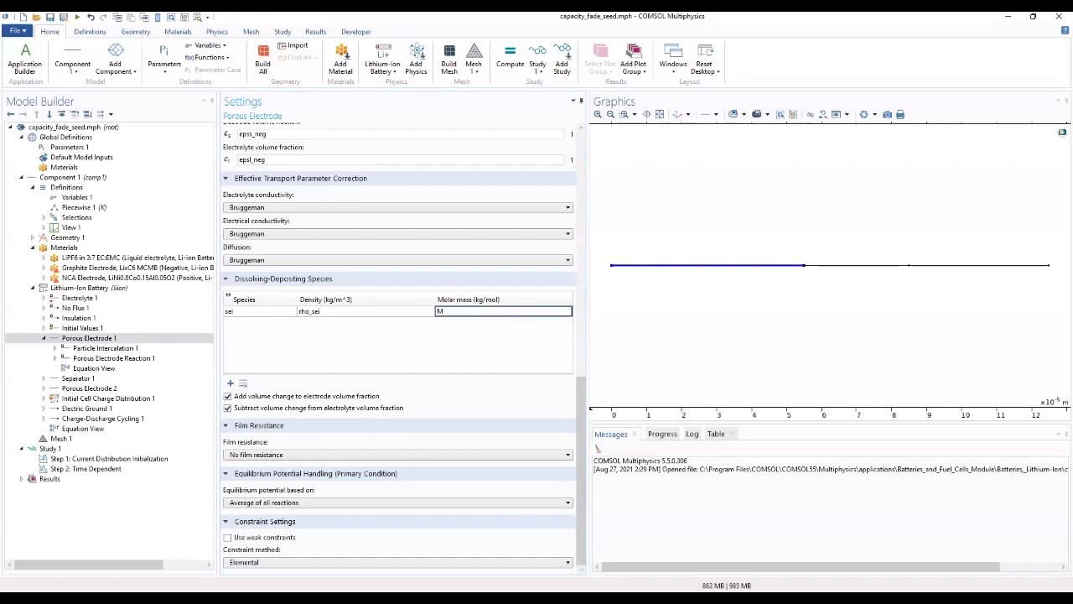
type("_sei")
left_click(375, 335)
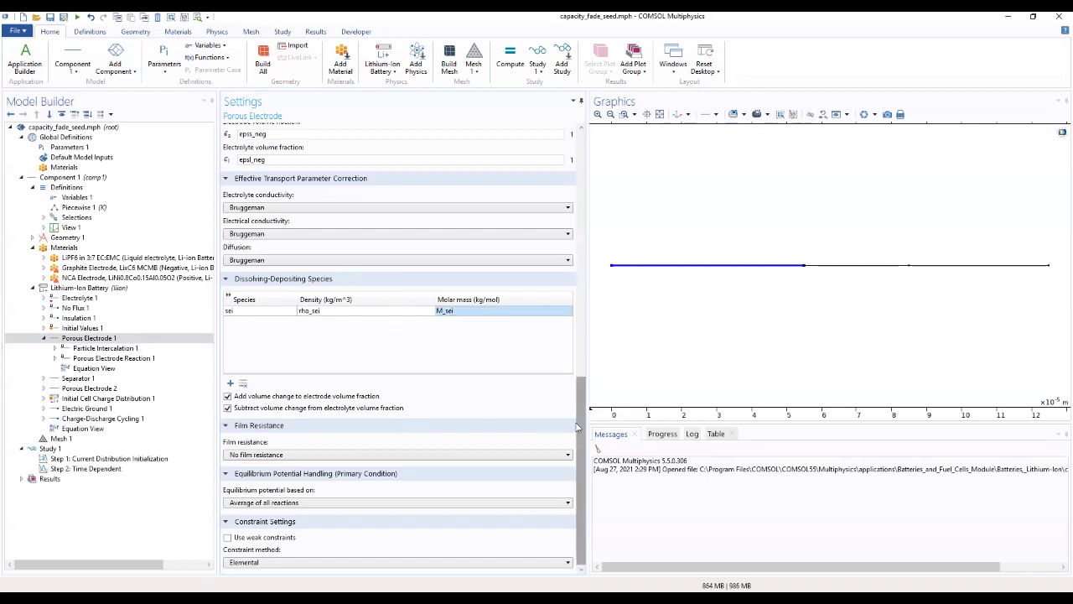
scroll(576, 428, "up", 1)
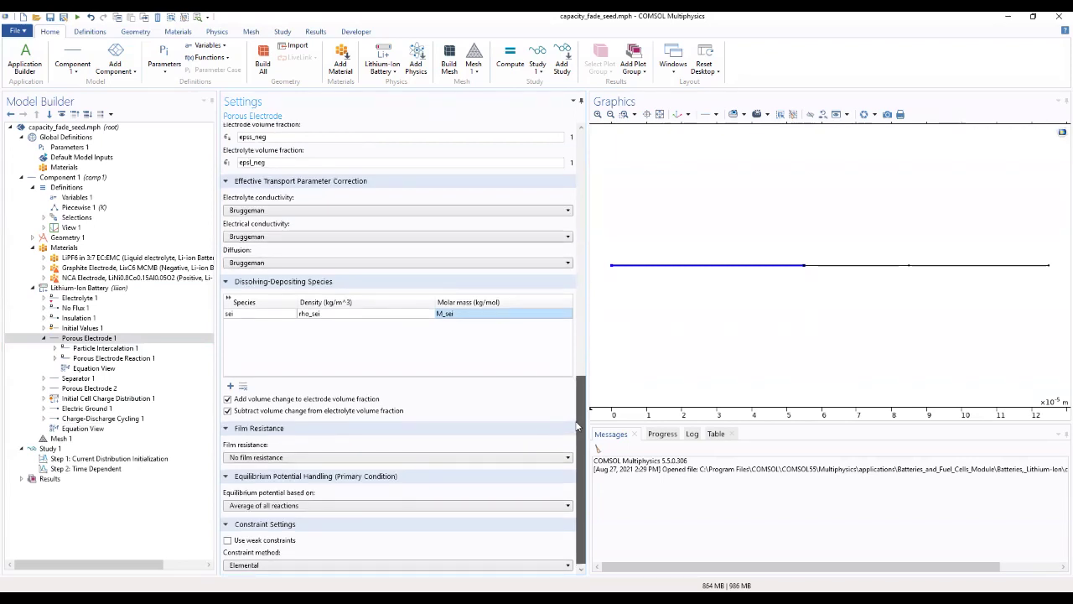
- Uncheck Add volume change to electrode volume fraction for the sei species in Porous Electrode 1
left_click_drag(577, 428, 543, 204)
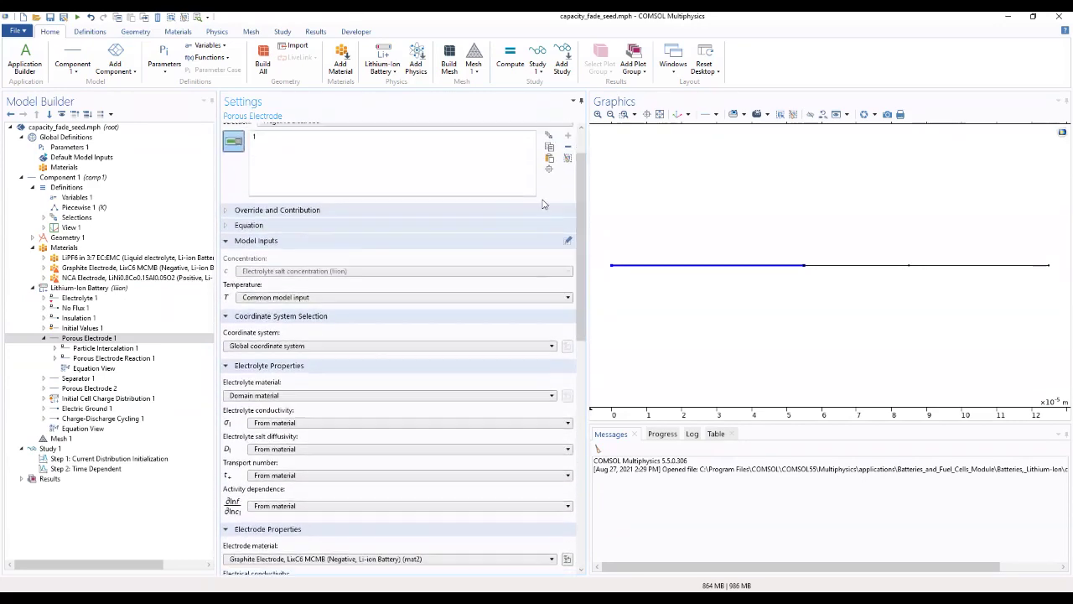
left_click(399, 224)
left_click(327, 210)
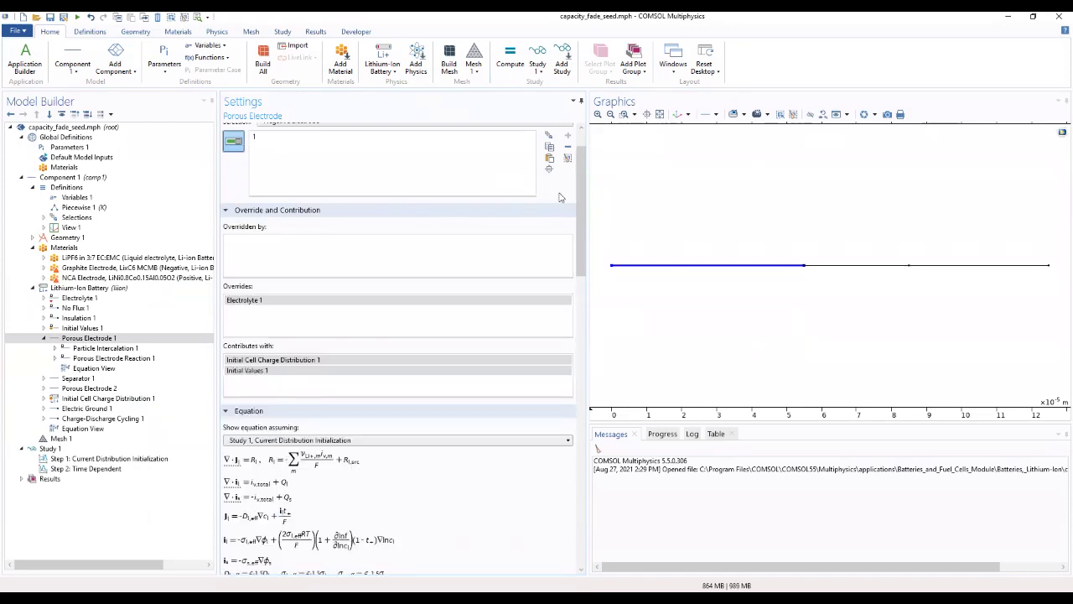
left_click_drag(578, 203, 577, 503)
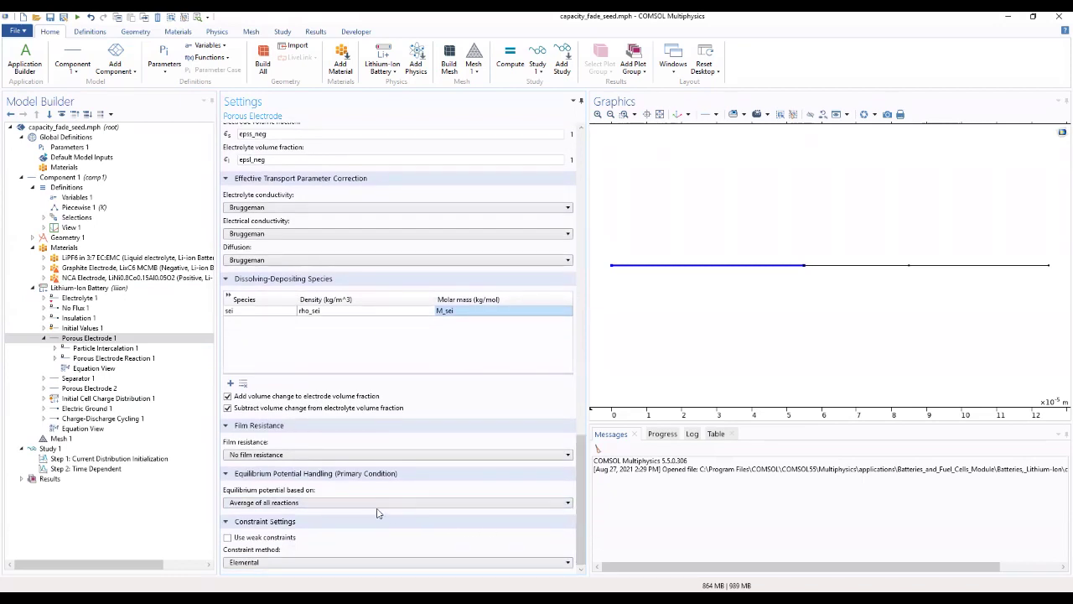
left_click(227, 397)
left_click_drag(577, 467, 561, 392)
scroll(562, 392, "down", 3)
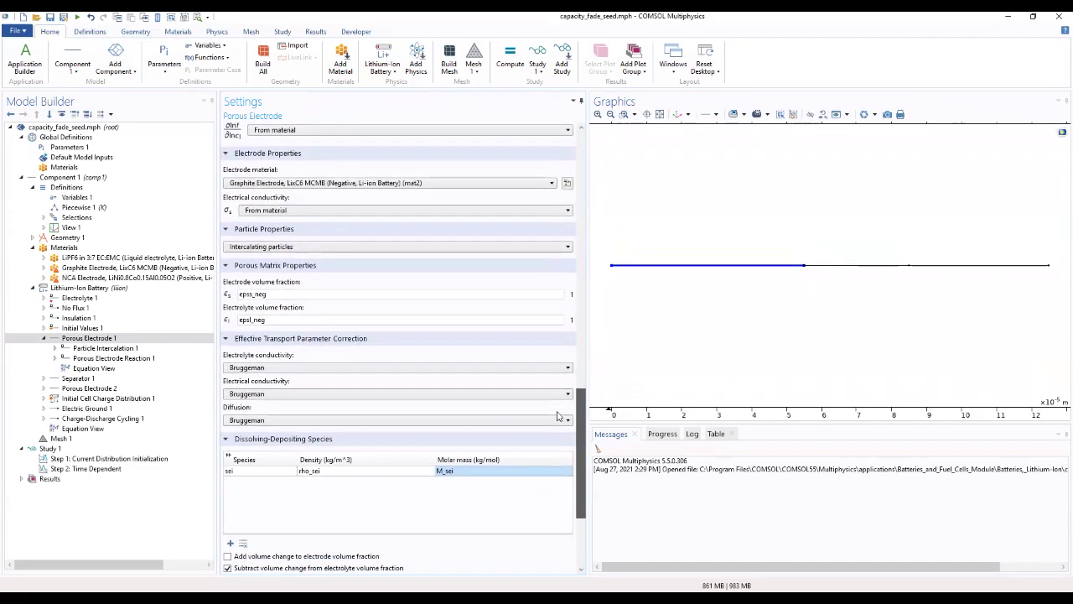
scroll(561, 398, "up", 1)
scroll(553, 435, "down", 3)
scroll(551, 458, "down", 1)
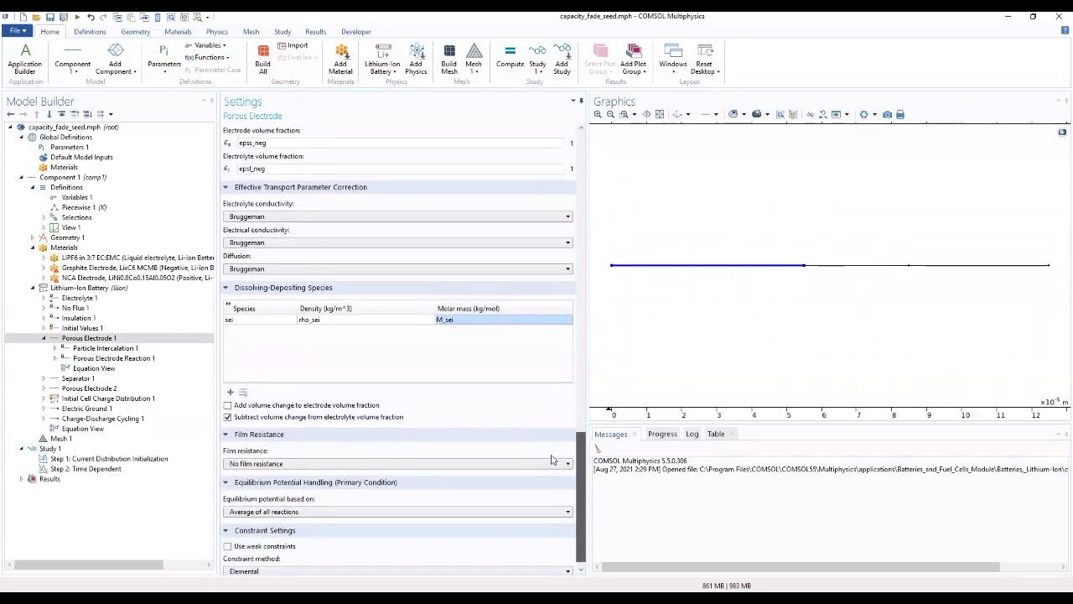
- Model film resistance by thickness and conductivity, with reference film thickness dfilm_0
left_click(319, 468)
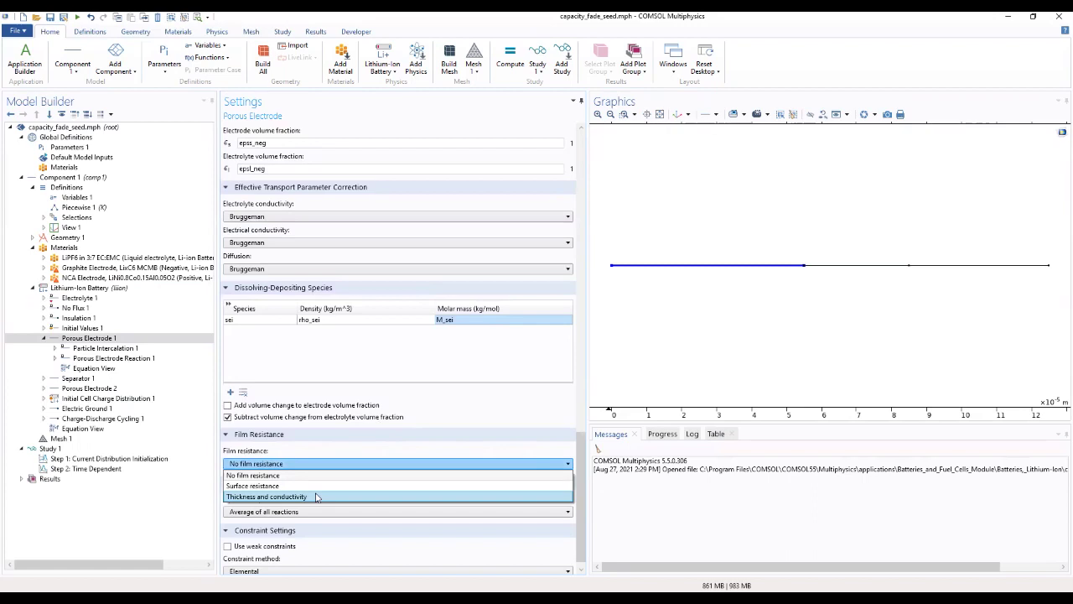
left_click(316, 496)
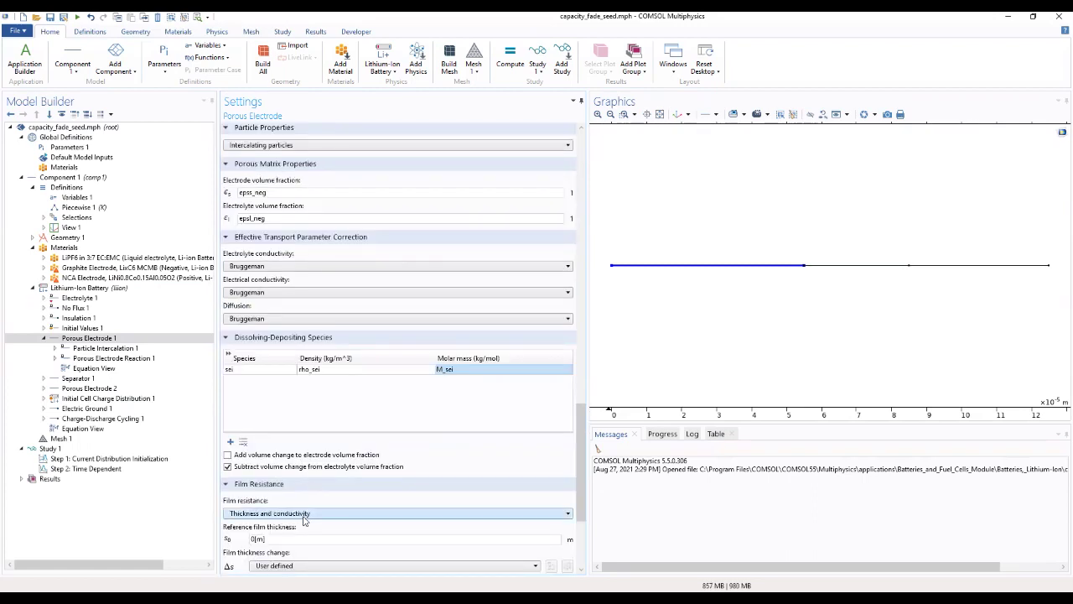
double_click(256, 539)
scroll(270, 547, "down", 2)
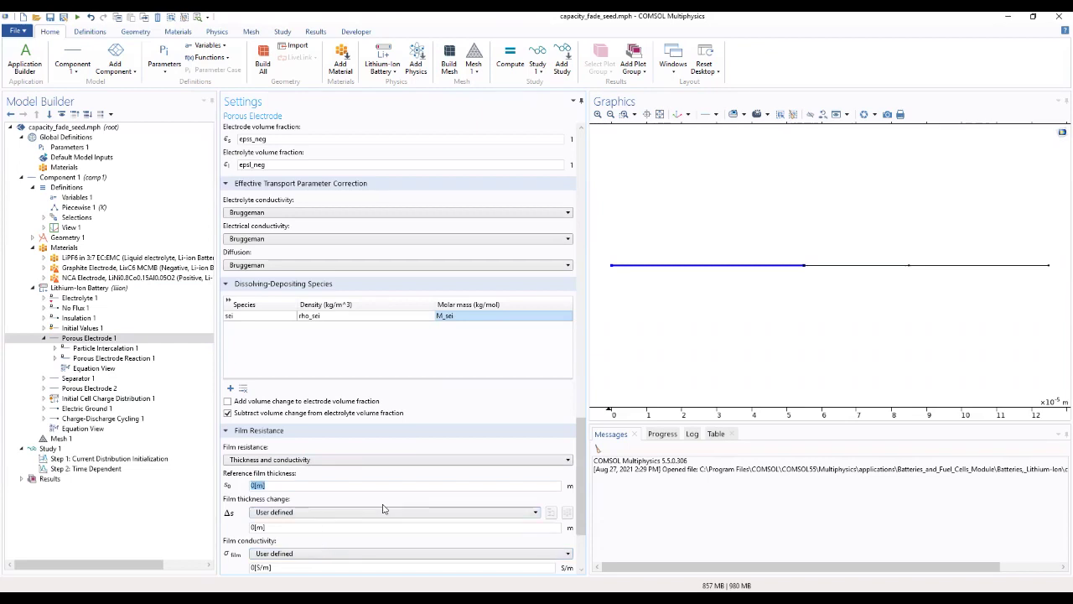
type("dfilm_0")
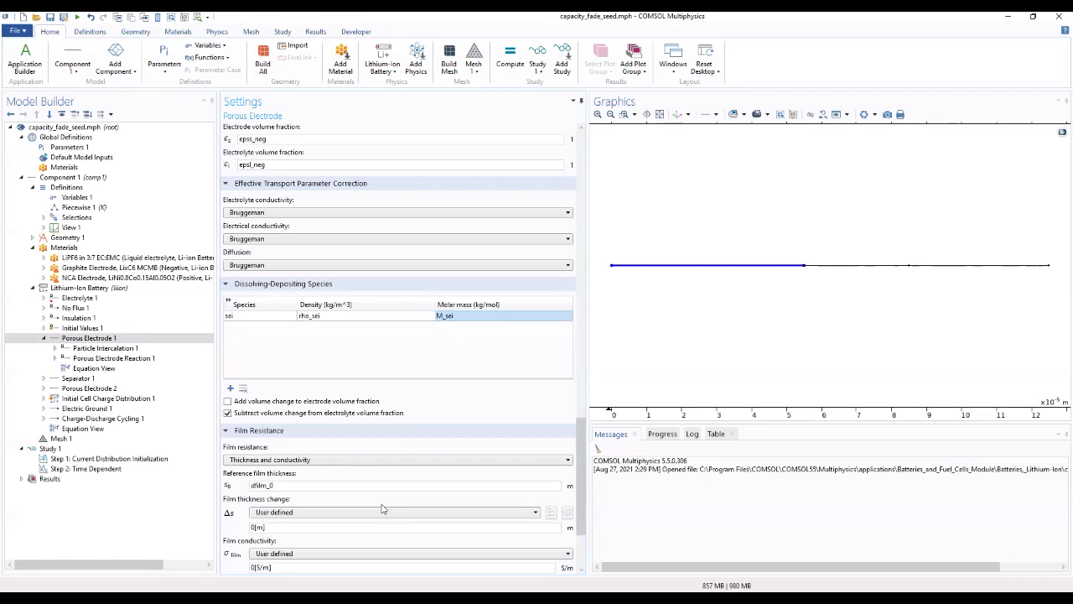
- Use the total film thickness change and replace film conductivity 0[S/m] with kappa_film
left_click(355, 517)
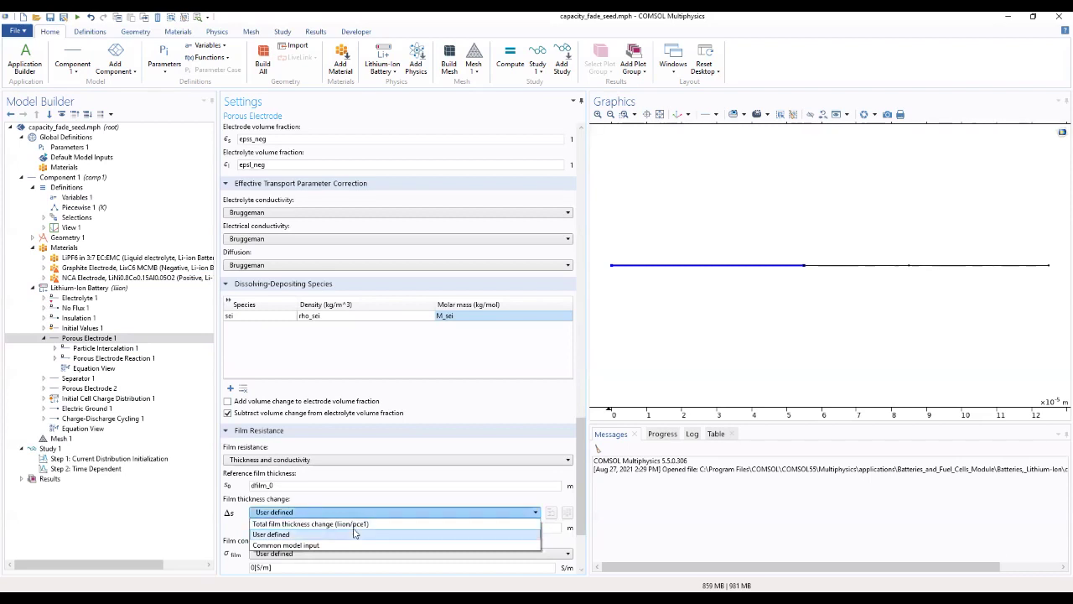
left_click(357, 523)
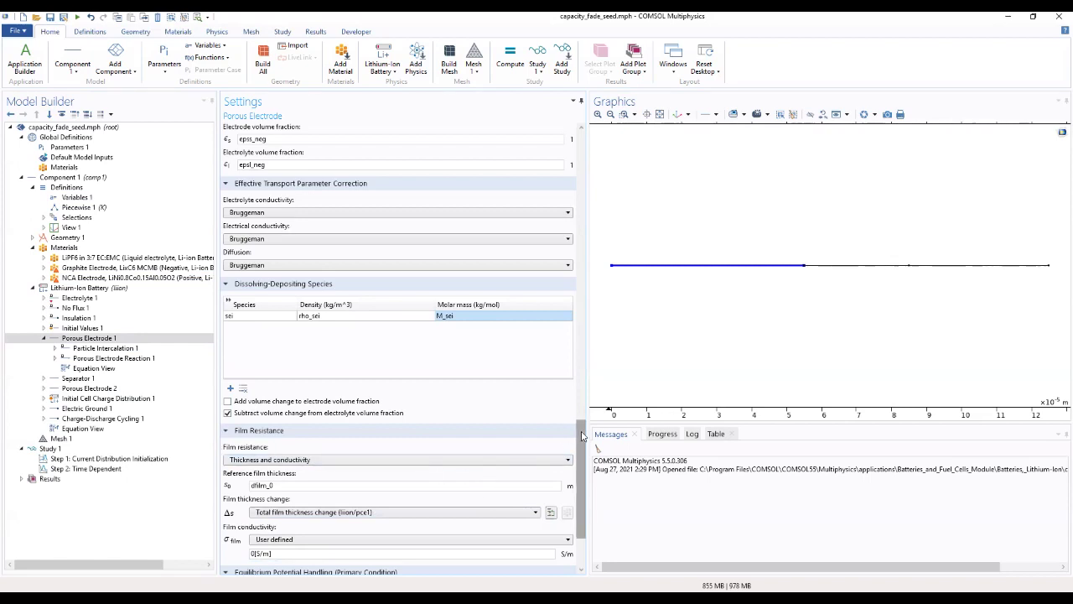
left_click_drag(580, 434, 579, 467)
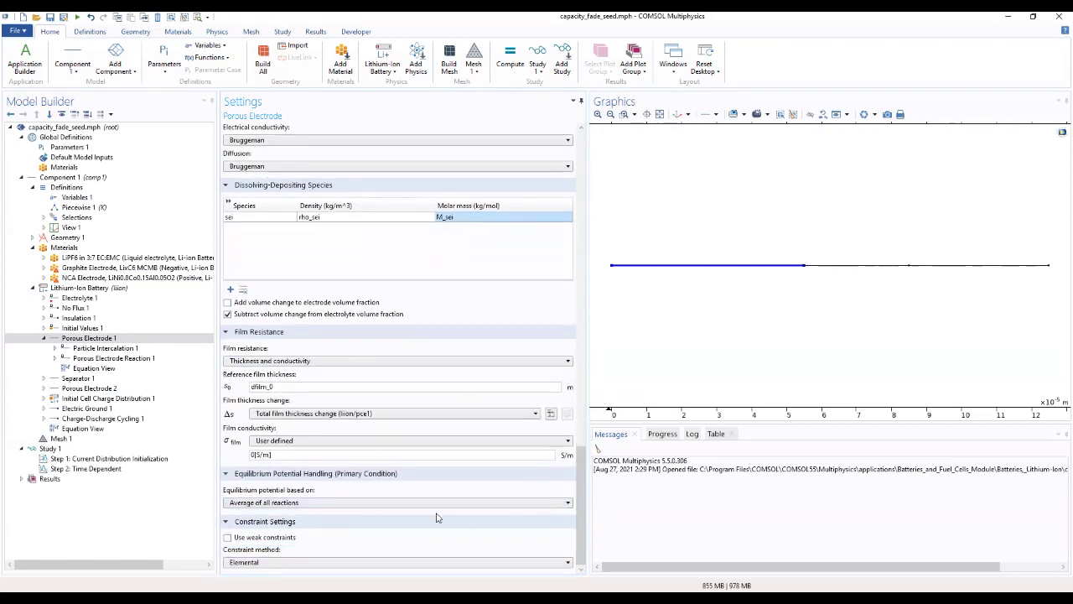
left_click_drag(284, 454, 214, 454)
type("appa_film")
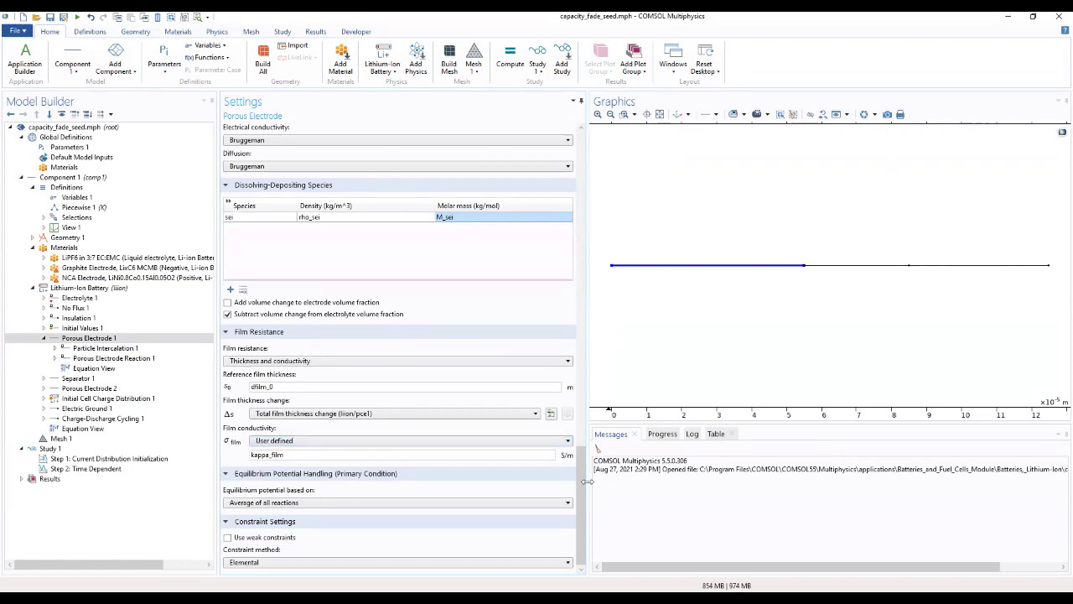
left_click_drag(584, 490, 588, 473)
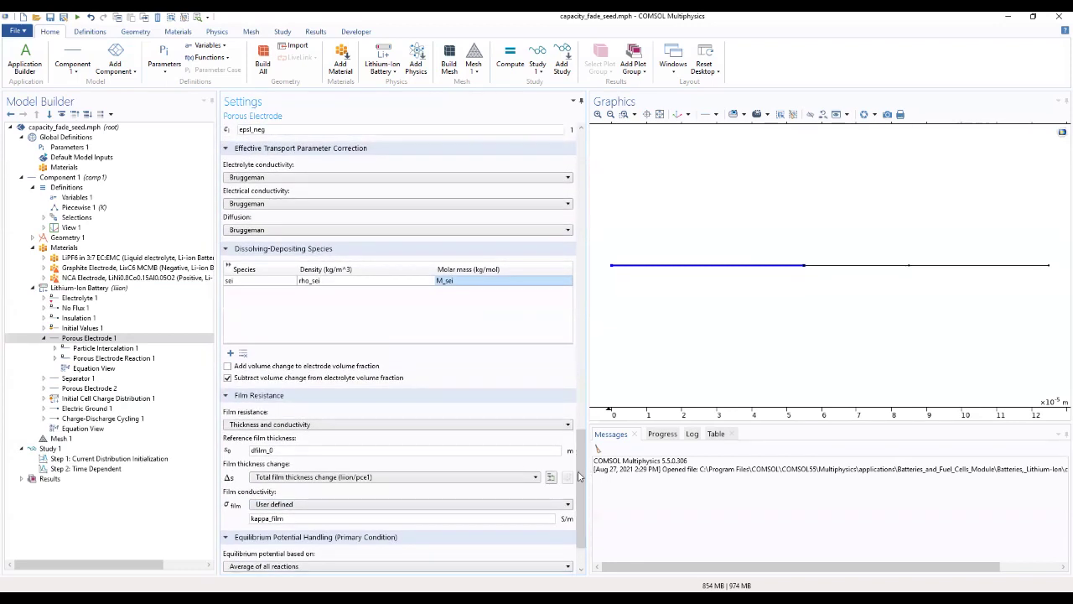
left_click(116, 361)
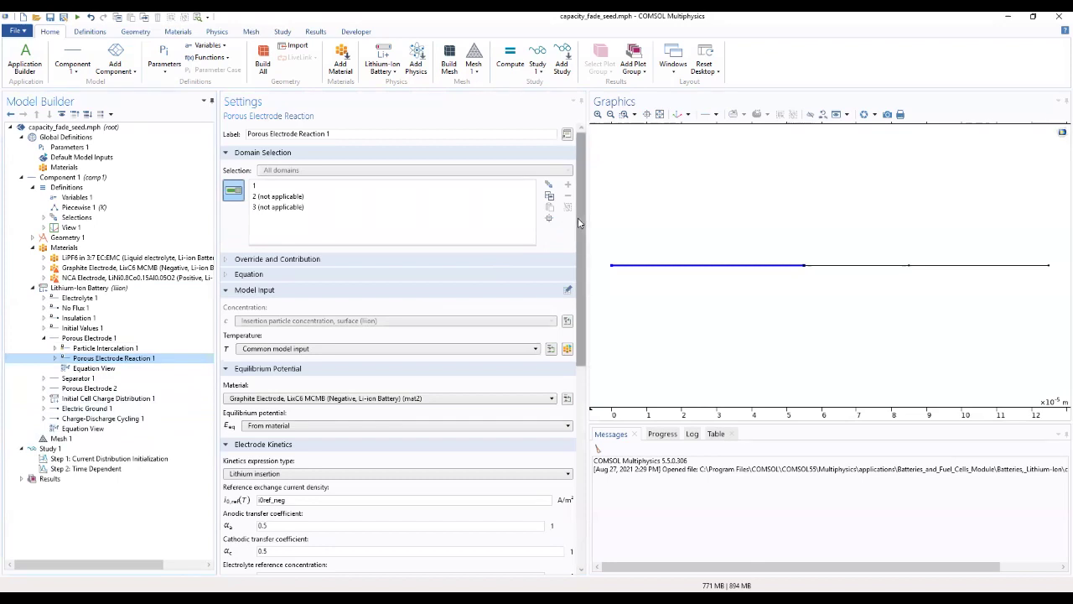
left_click(312, 275)
left_click(305, 260)
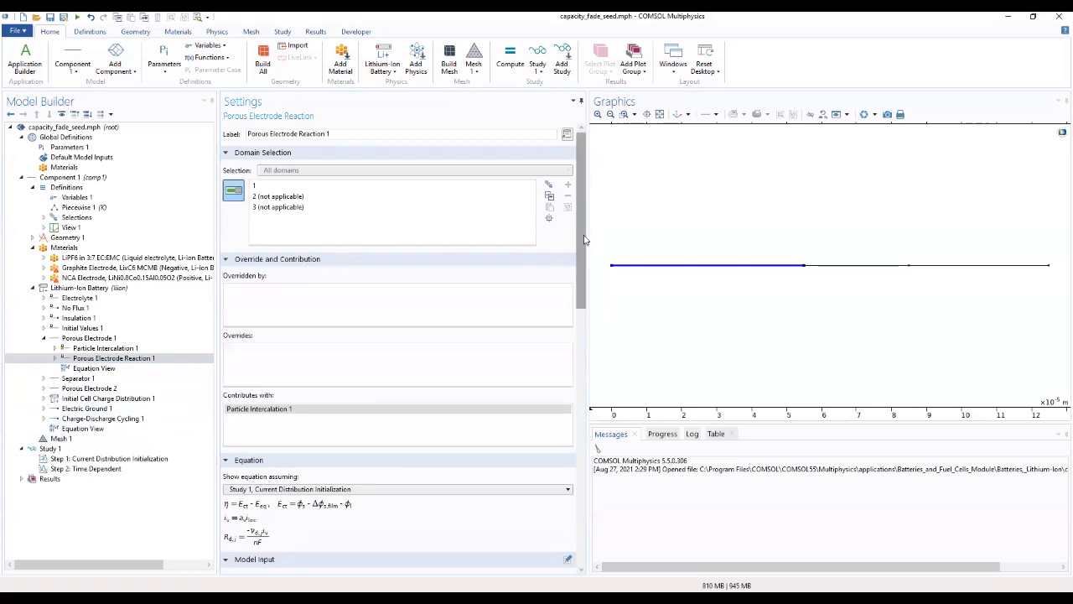
scroll(306, 338, "down", 5)
scroll(277, 399, "down", 5)
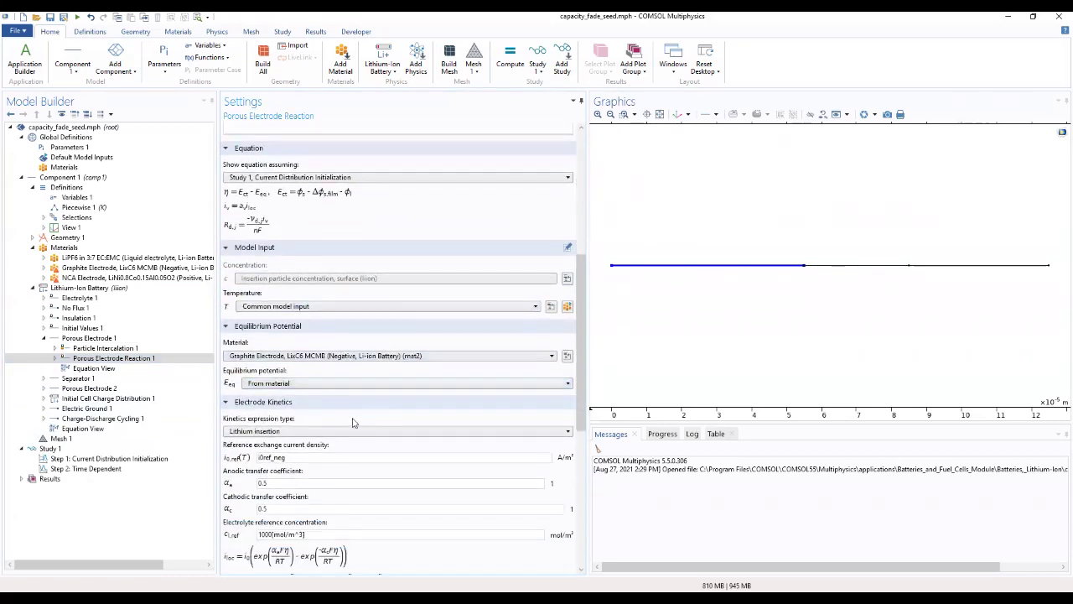
left_click(256, 355)
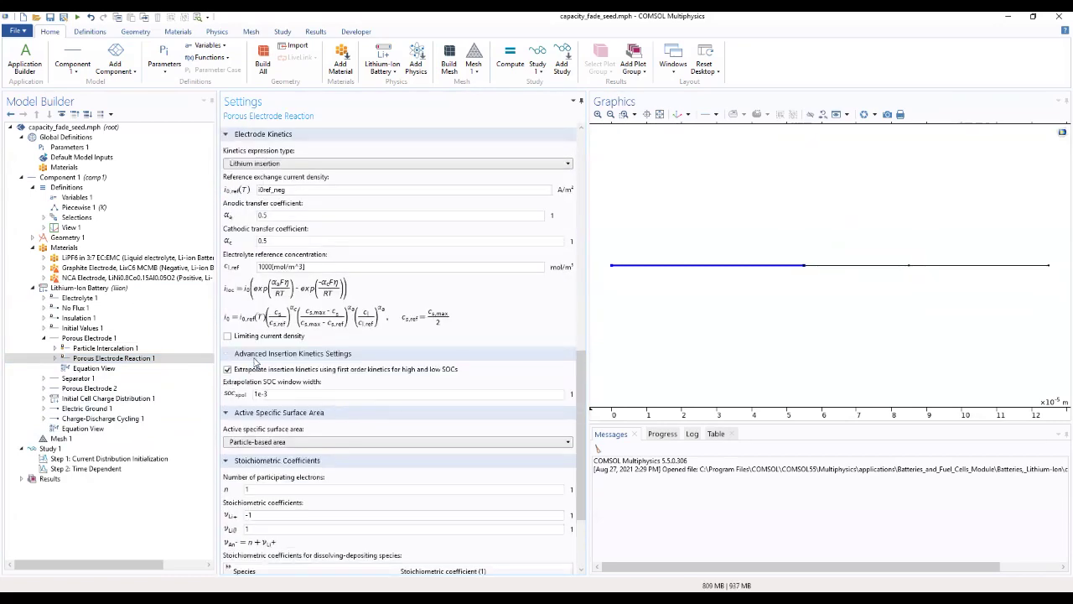
left_click_drag(582, 404, 566, 477)
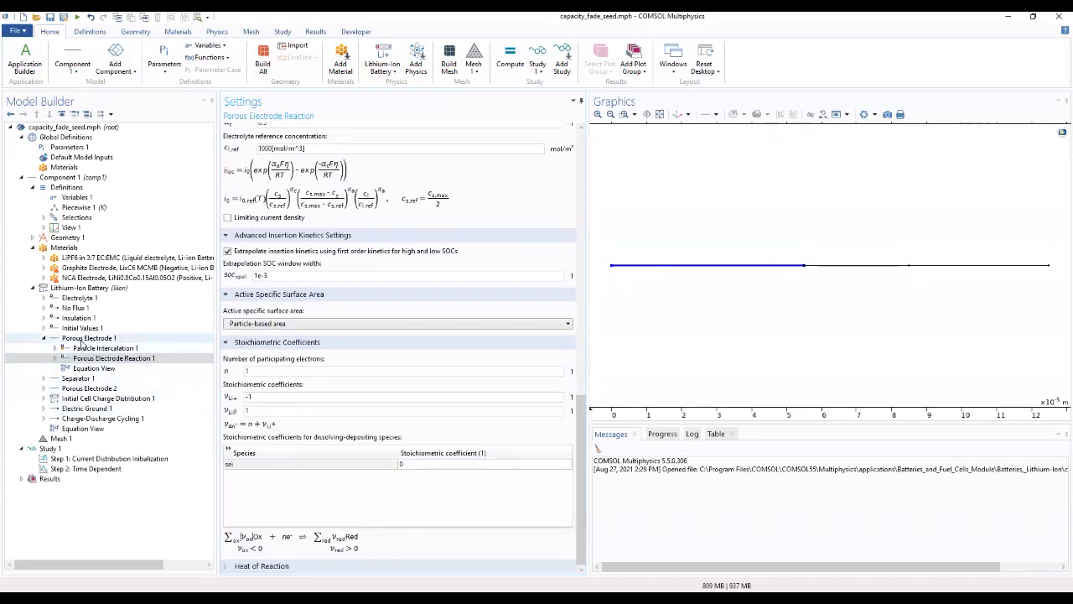
- Add Porous Electrode Reaction 2 under Porous Electrode 1 and bring up its kinetics settings
left_click(83, 339)
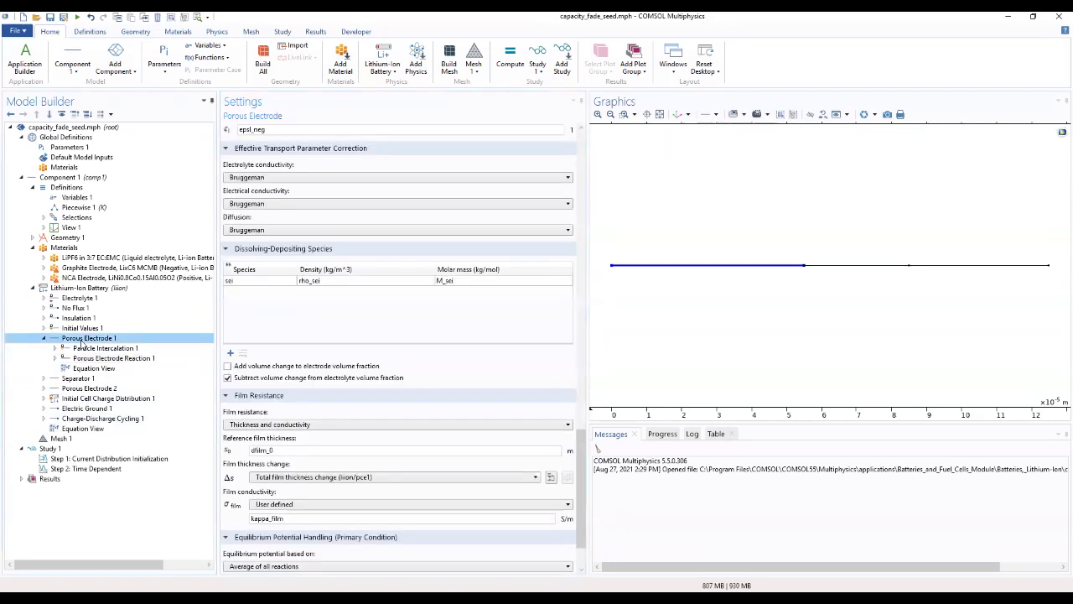
right_click(83, 339)
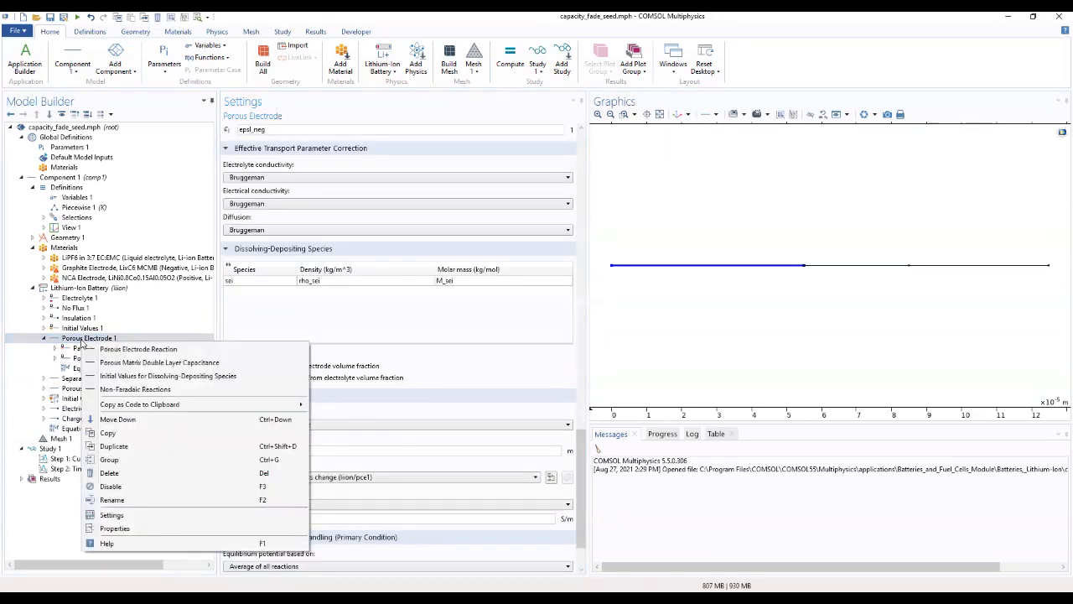
left_click(96, 350)
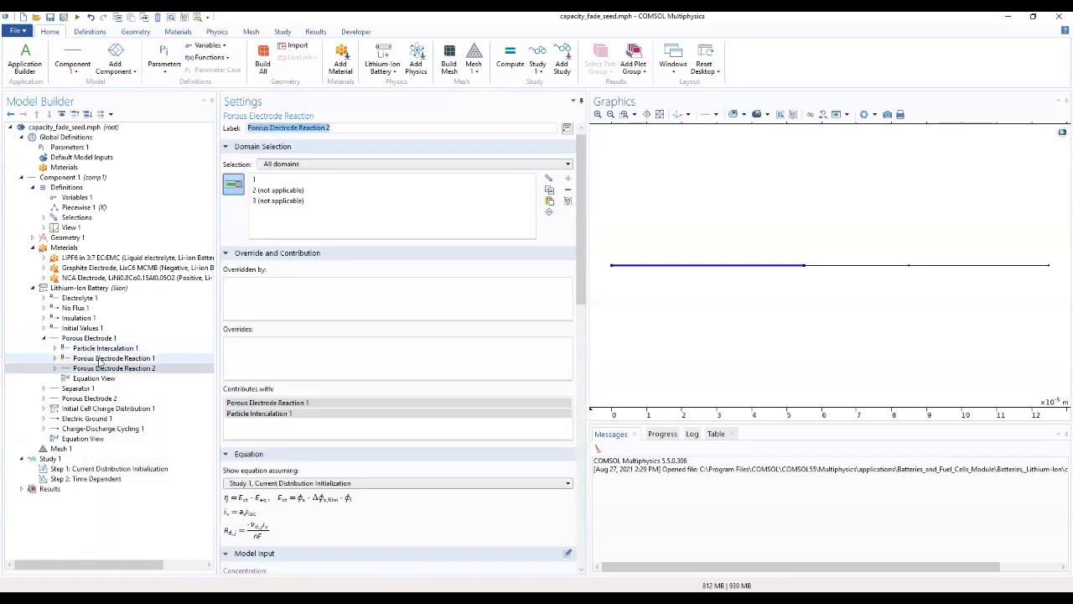
left_click(103, 370)
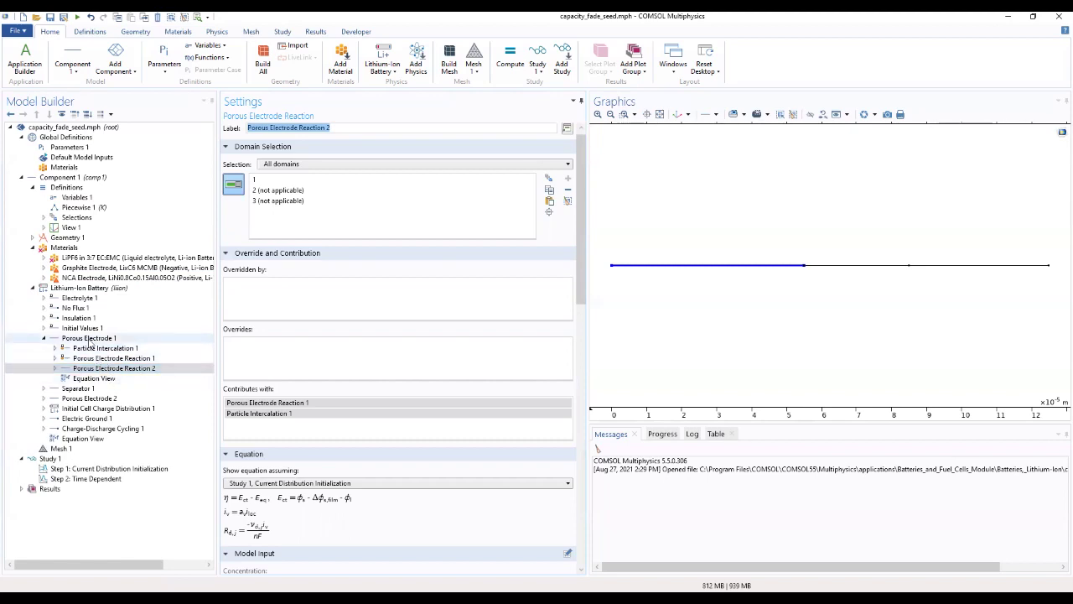
left_click_drag(583, 250, 551, 335)
scroll(552, 338, "down", 2)
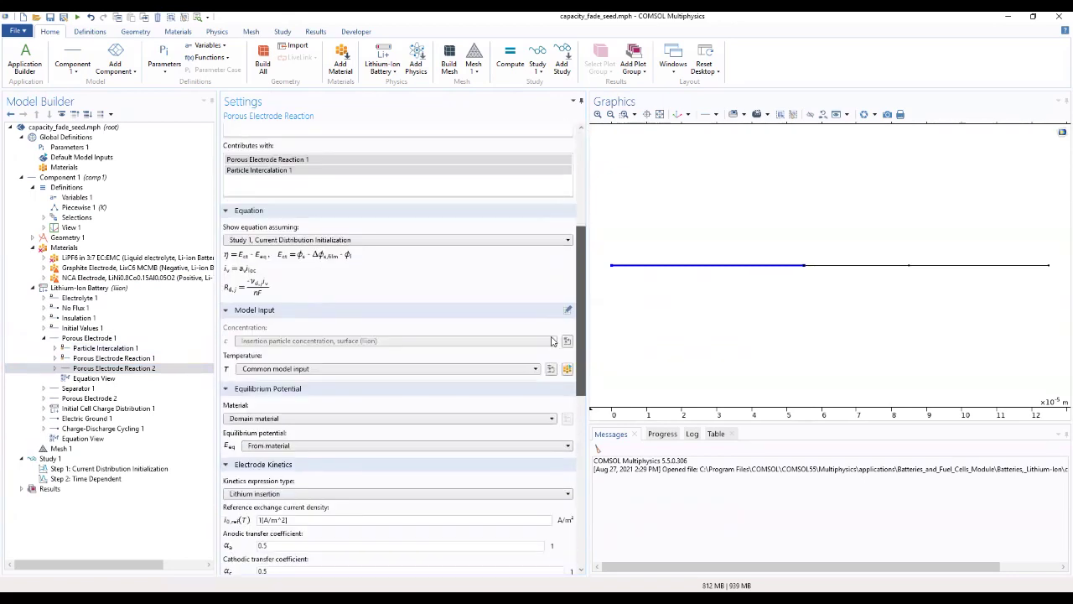
scroll(552, 344, "down", 3)
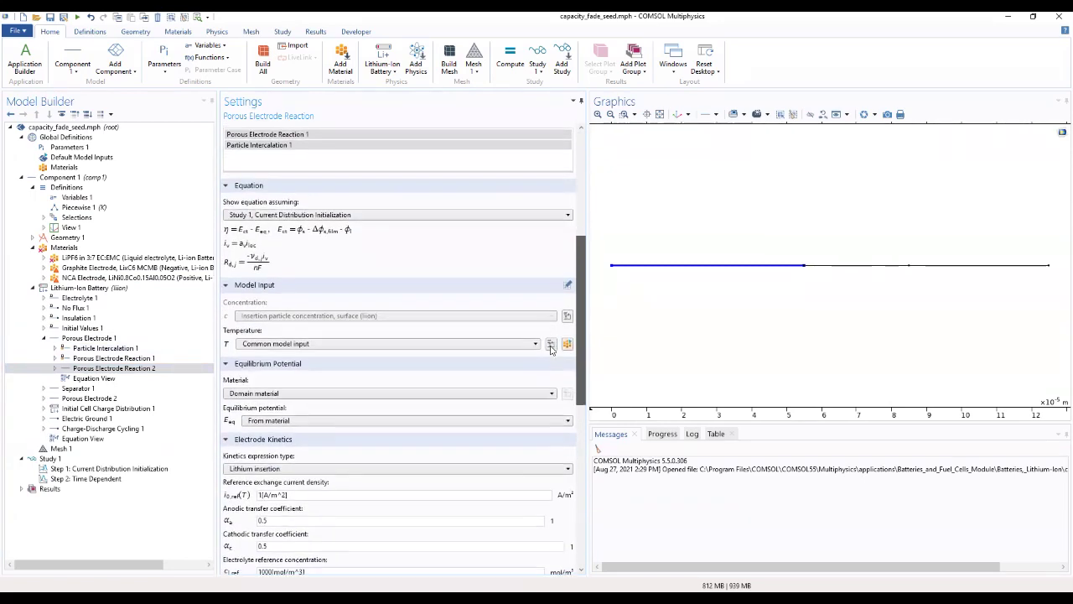
scroll(503, 387, "down", 1)
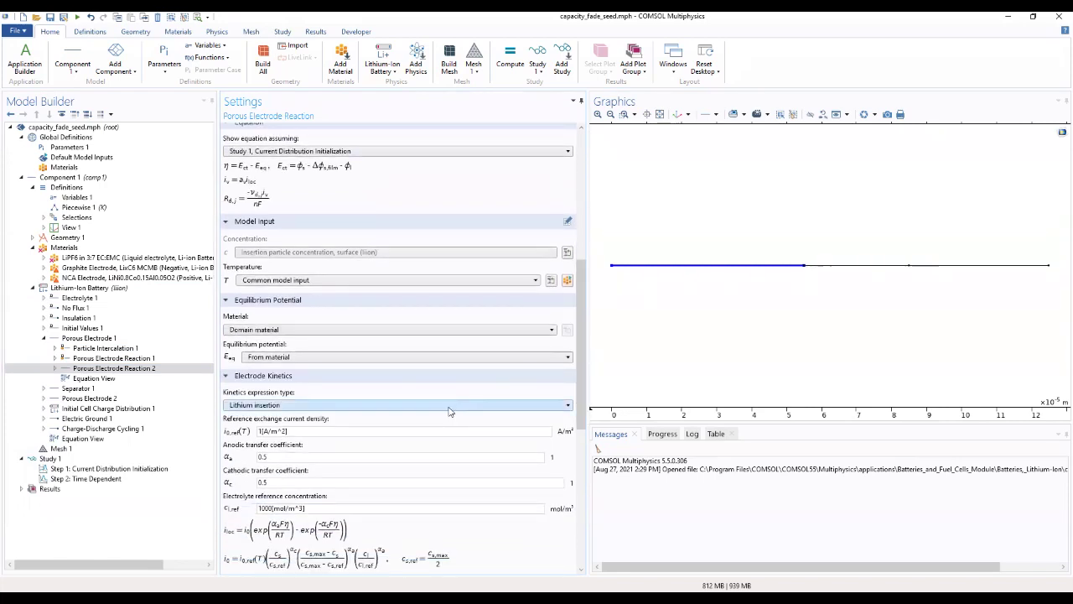
left_click(450, 405)
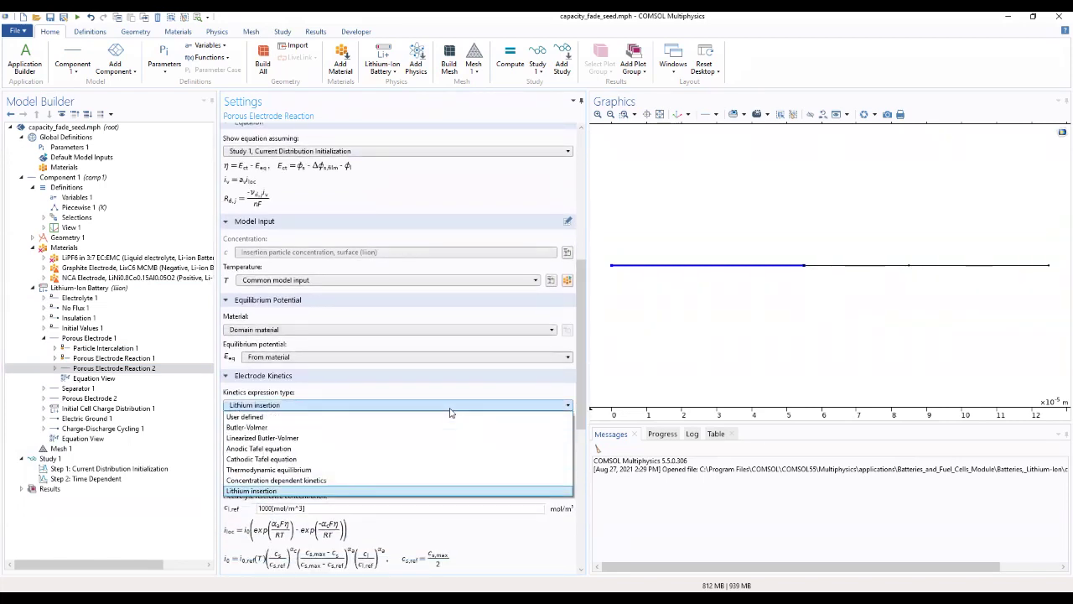
- Switch Porous Electrode Reaction 2's kinetics expression type to User defined
left_click(445, 417)
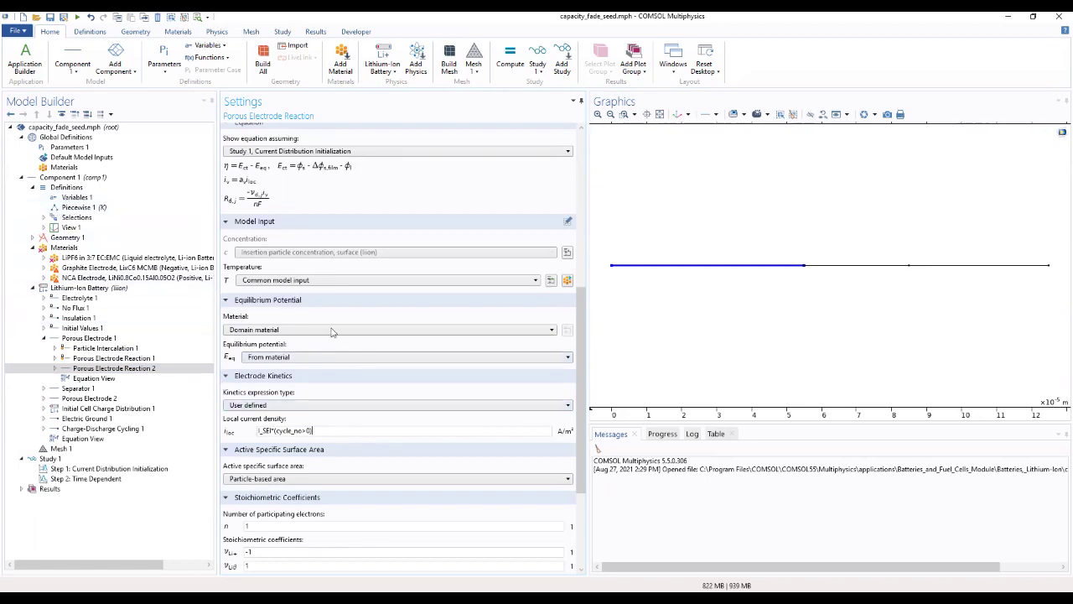
left_click(81, 198)
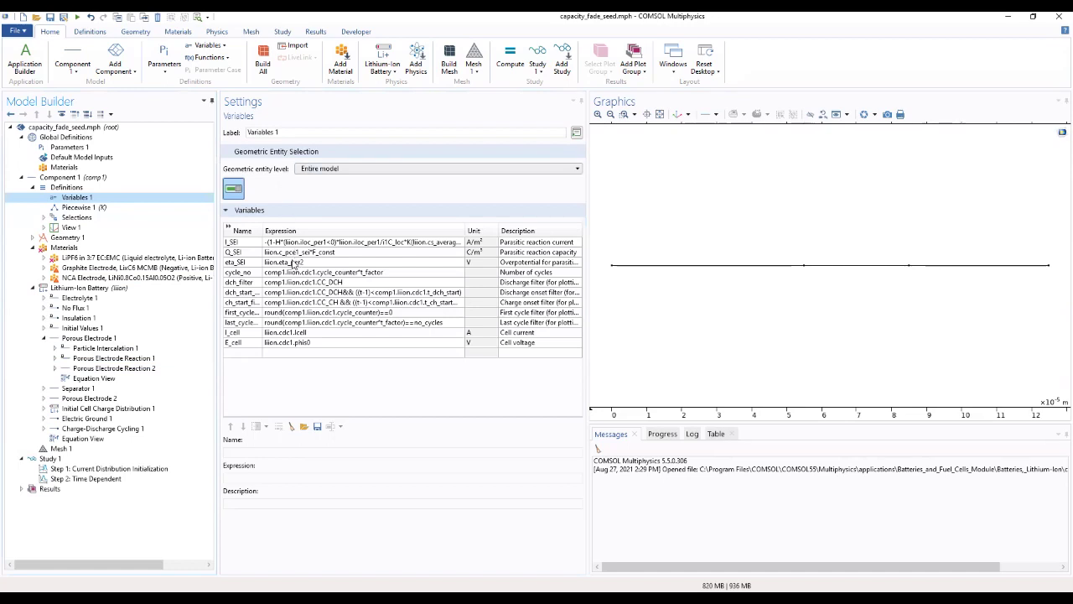
left_click(228, 226)
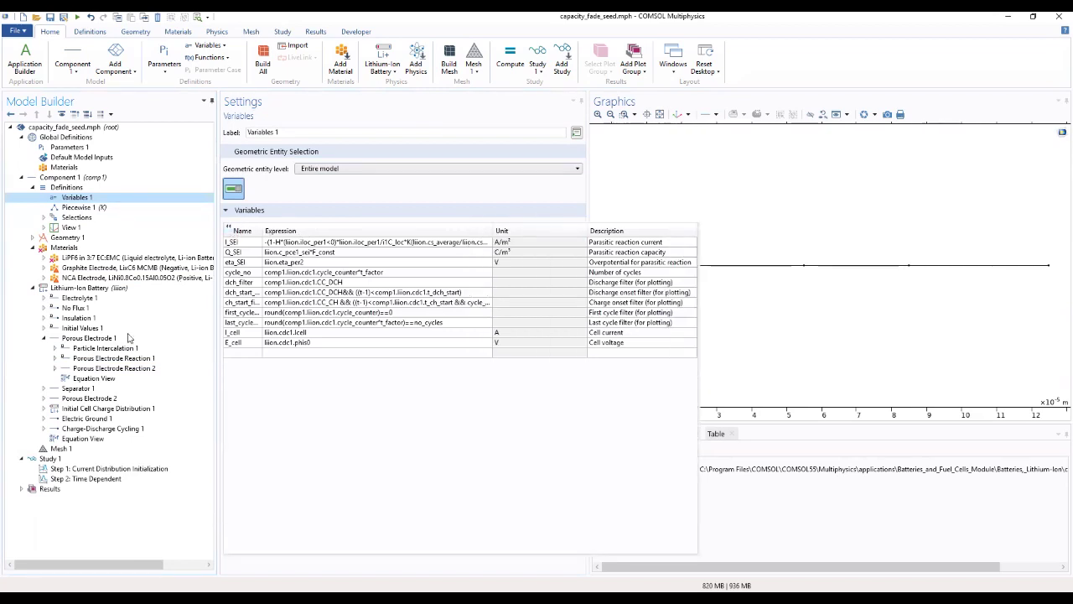
left_click(116, 370)
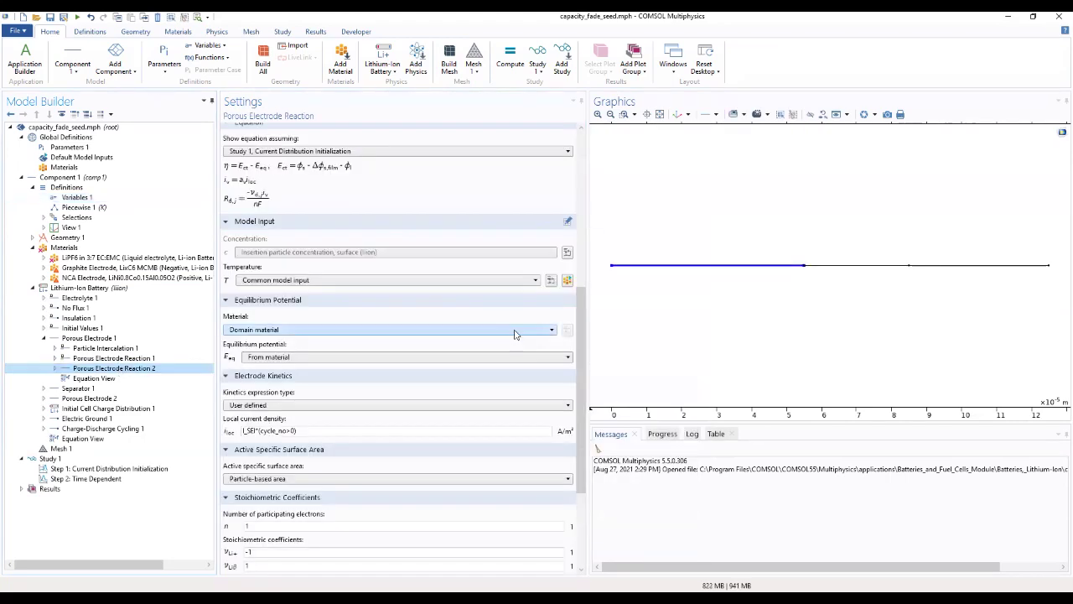
scroll(585, 363, "down", 5)
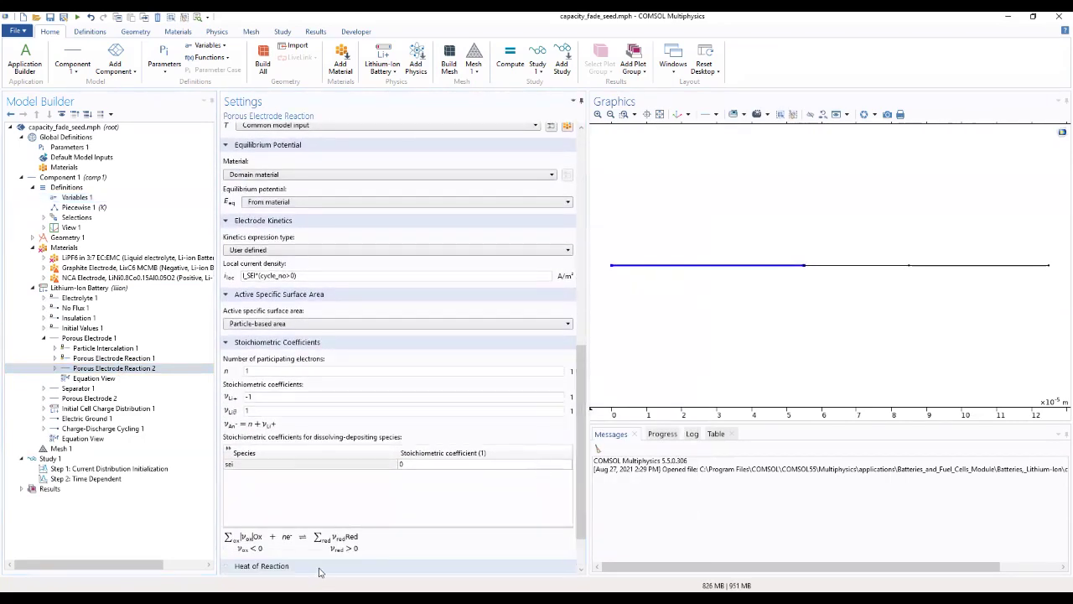
- Replace the second stoichiometric coefficient of Porous Electrode Reaction 2 (1) with -(t_factor-1)
left_click(353, 563)
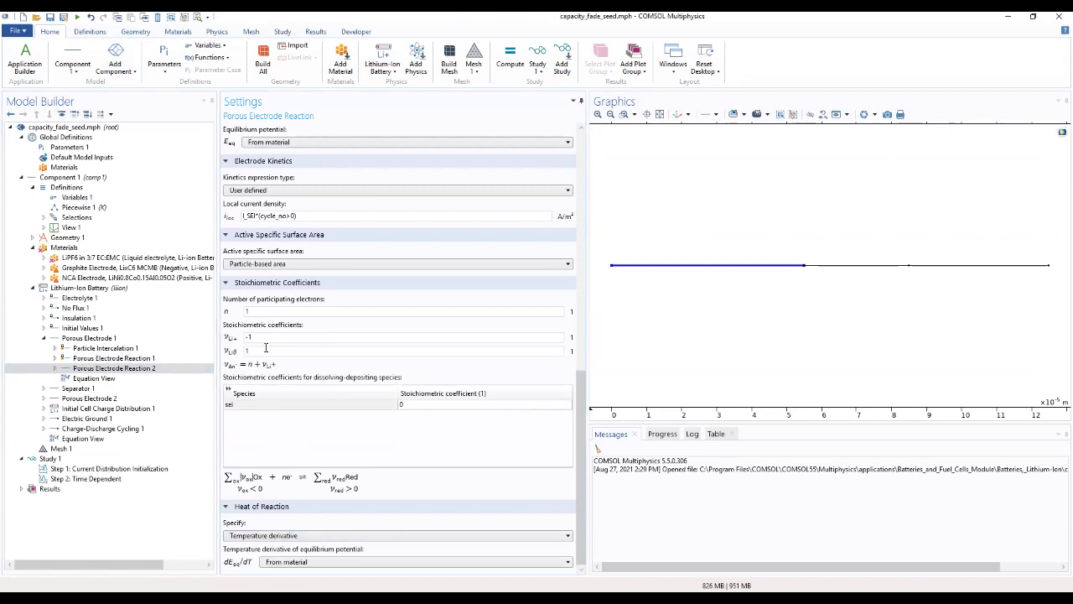
double_click(266, 347)
type("-")
type("1")
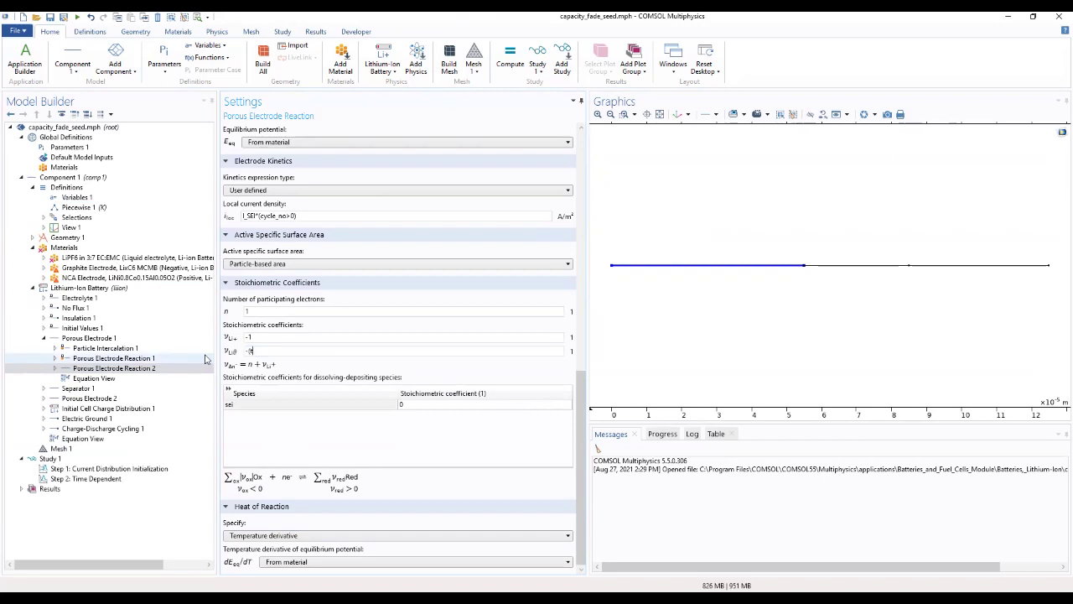
type("t_factor-1)")
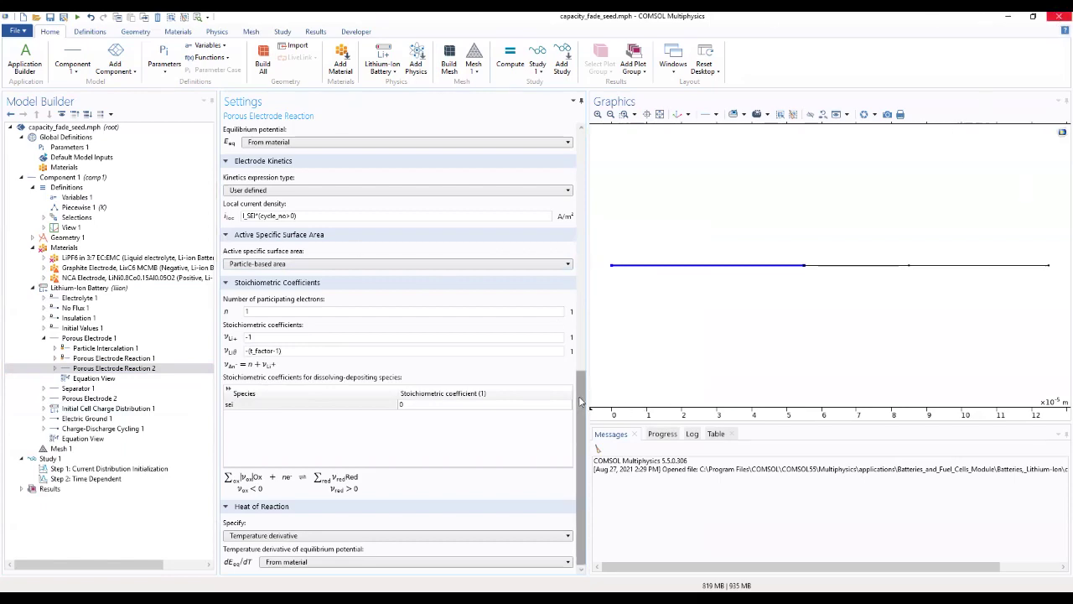
left_click_drag(581, 401, 603, 181)
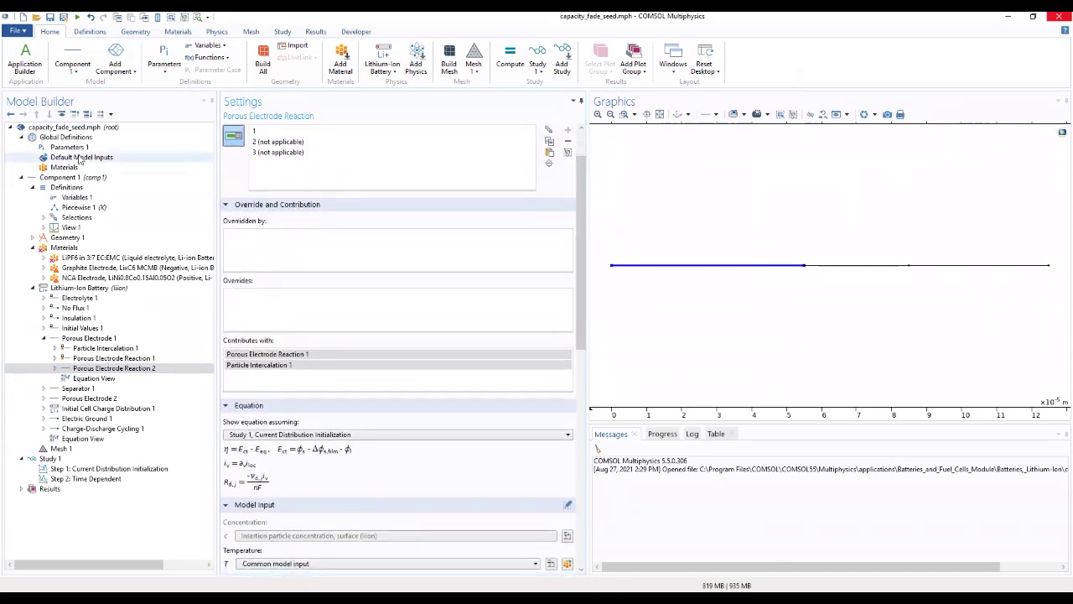
left_click(144, 146)
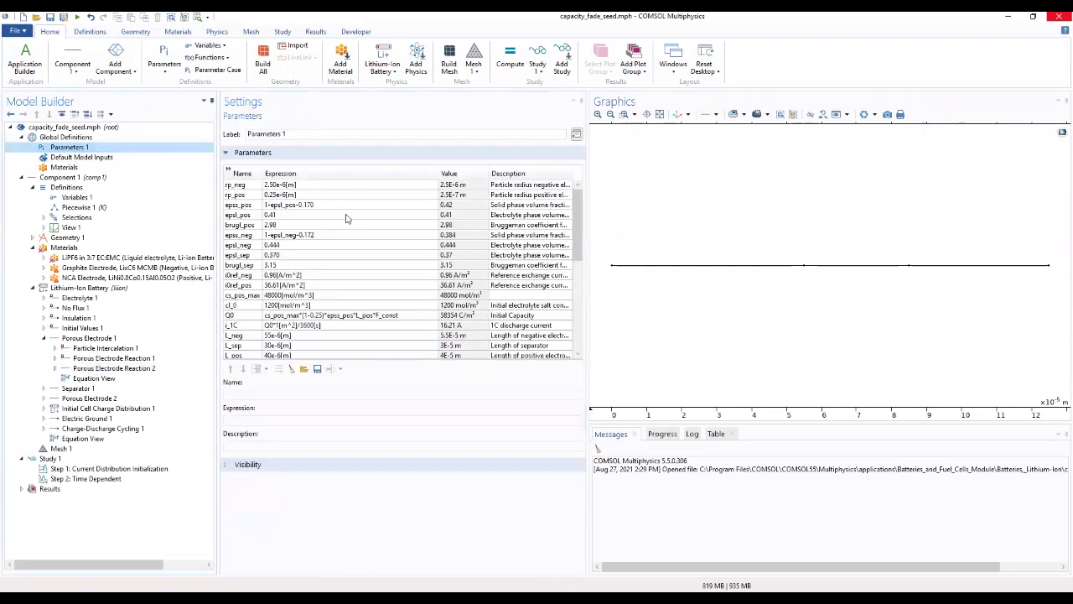
scroll(565, 257, "down", 3)
scroll(565, 257, "down", 7)
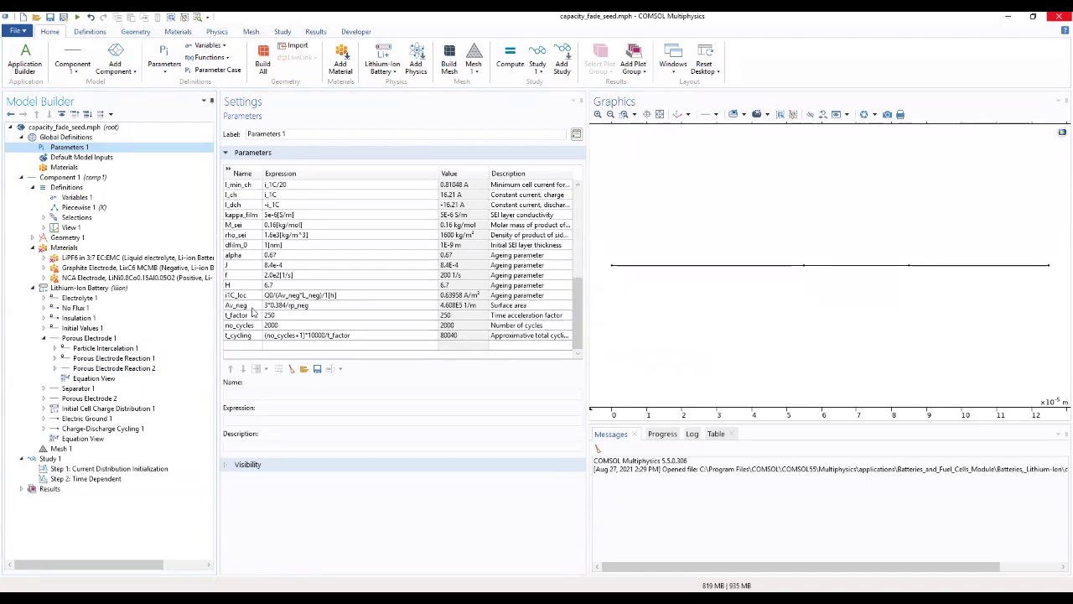
left_click(250, 315)
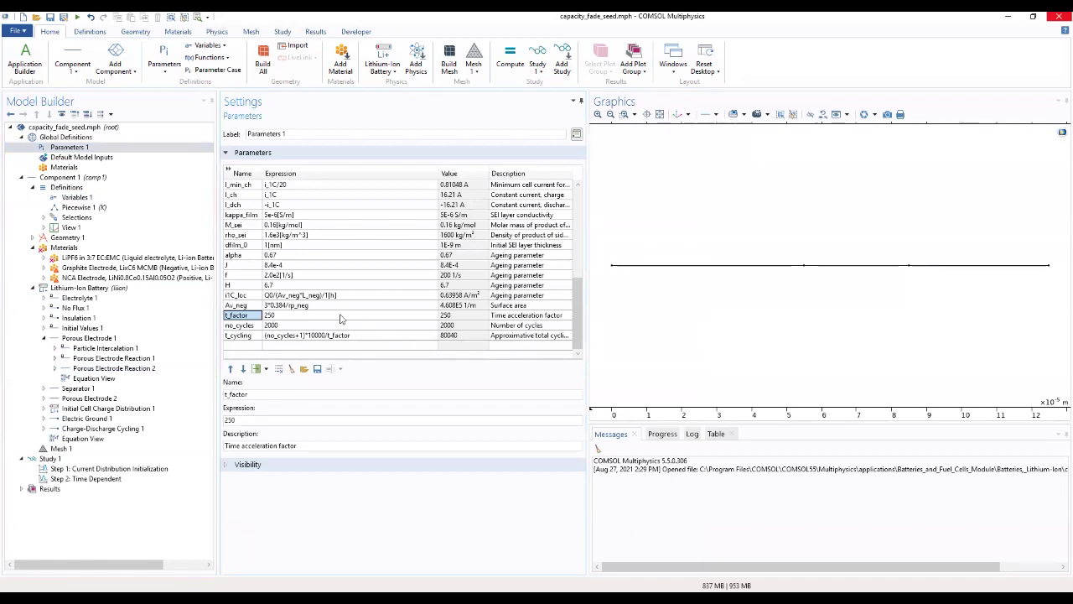
left_click(227, 170)
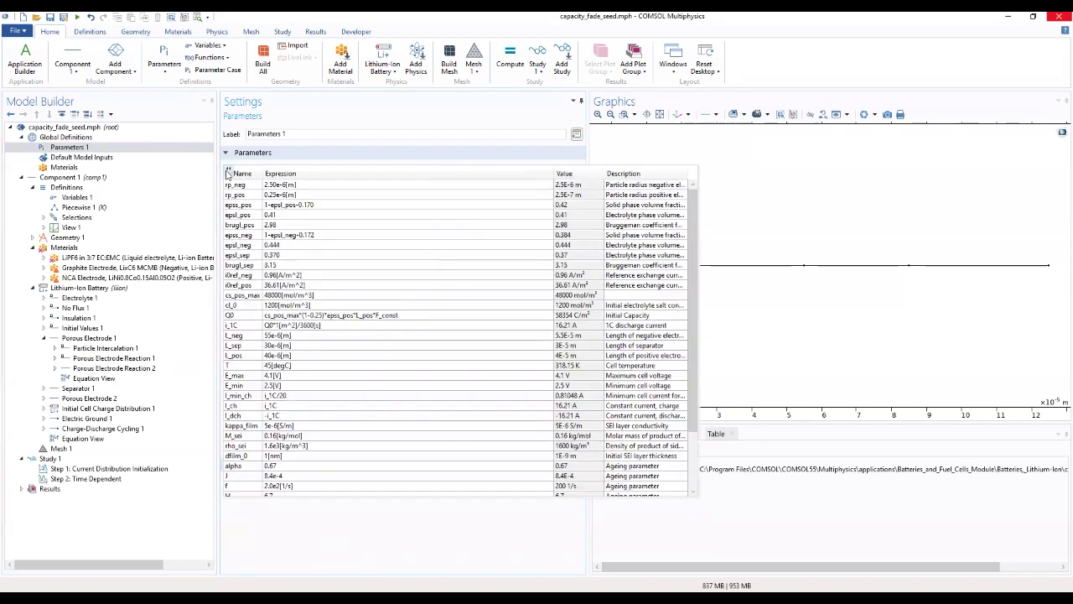
scroll(668, 289, "down", 3)
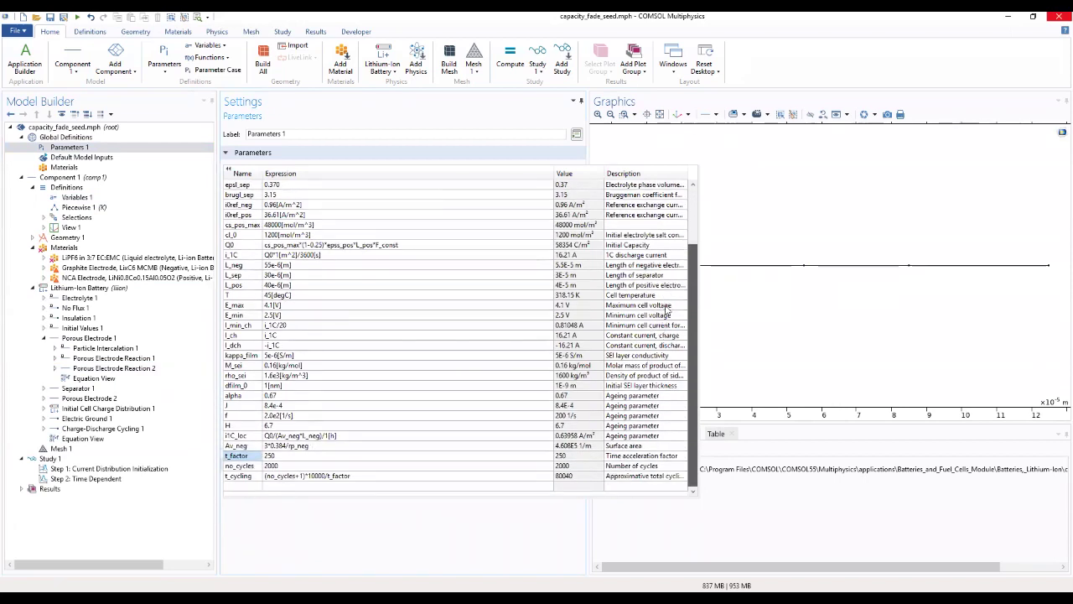
scroll(668, 302, "up", 3)
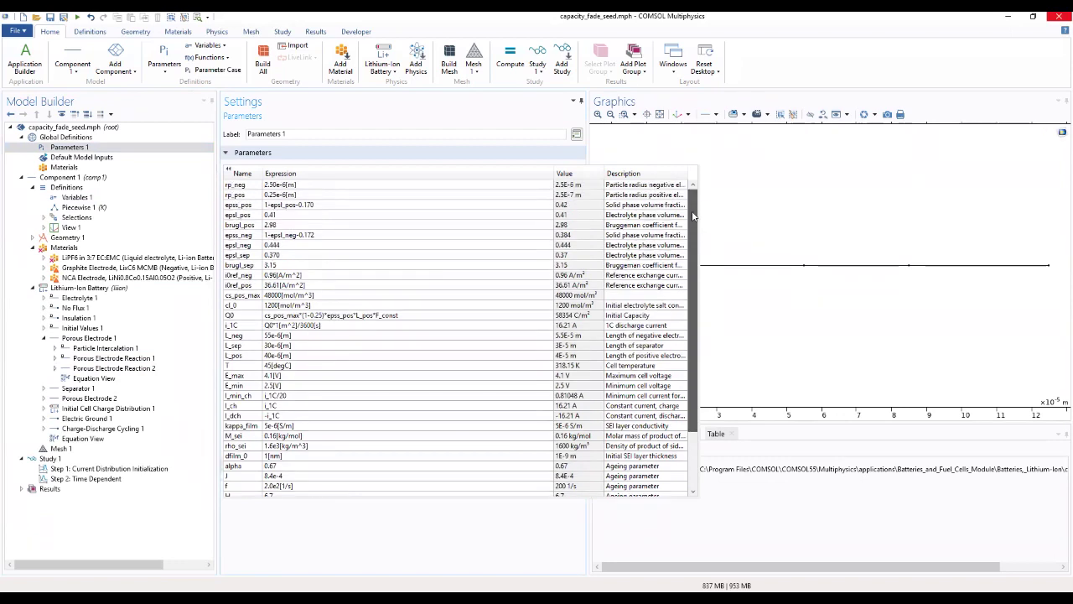
scroll(692, 220, "down", 2)
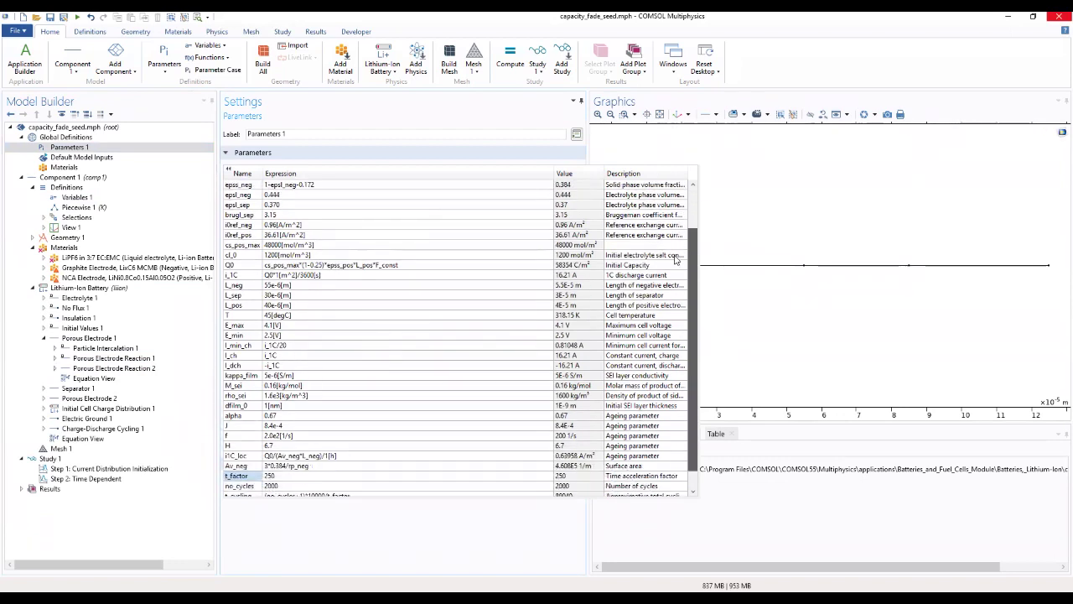
scroll(675, 263, "down", 1)
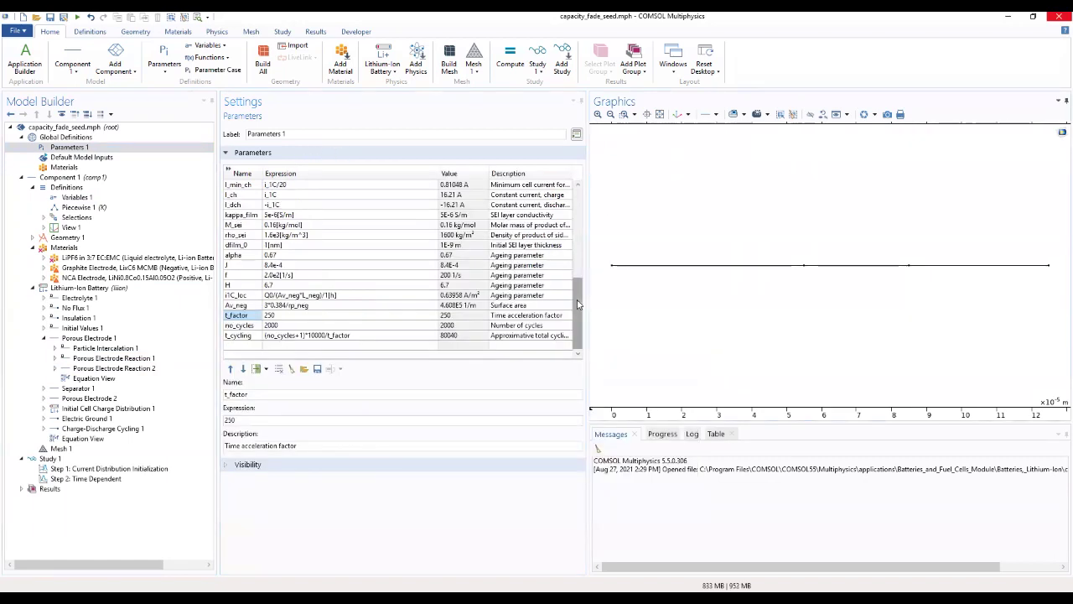
scroll(580, 309, "up", 5)
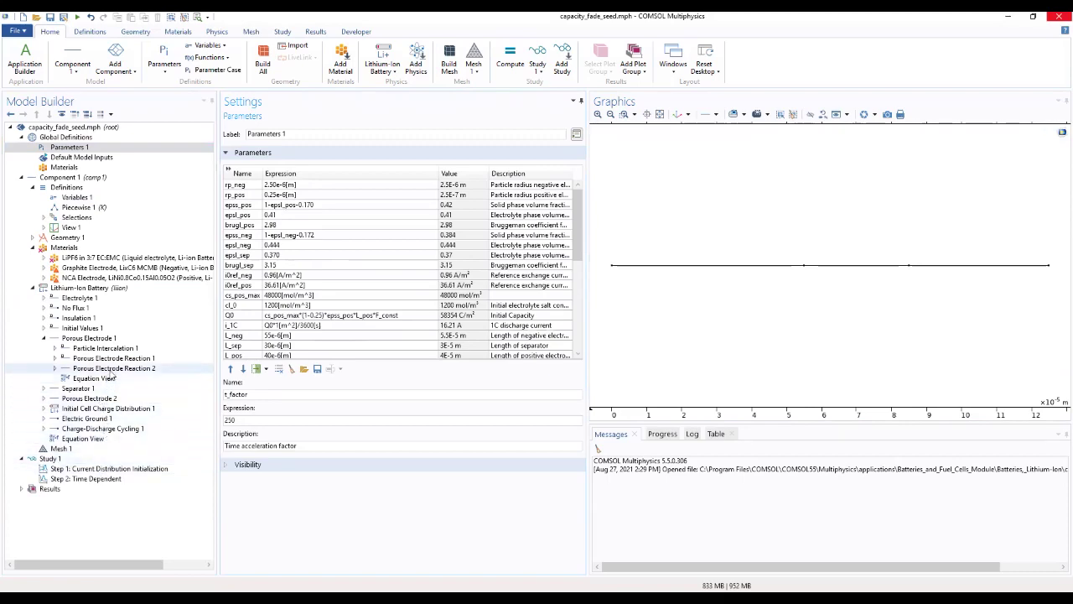
- Set Porous Electrode Reaction 2's sei stoichiometric coefficient to t_factor
left_click(113, 370)
scroll(585, 327, "down", 3)
scroll(570, 403, "down", 5)
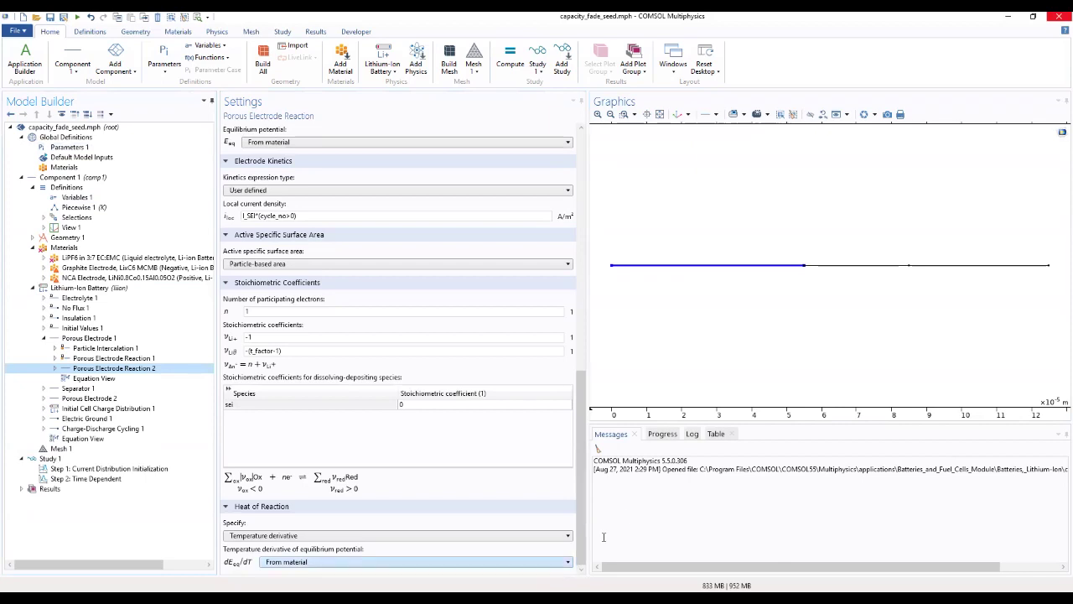
left_click(415, 408)
left_click(417, 408)
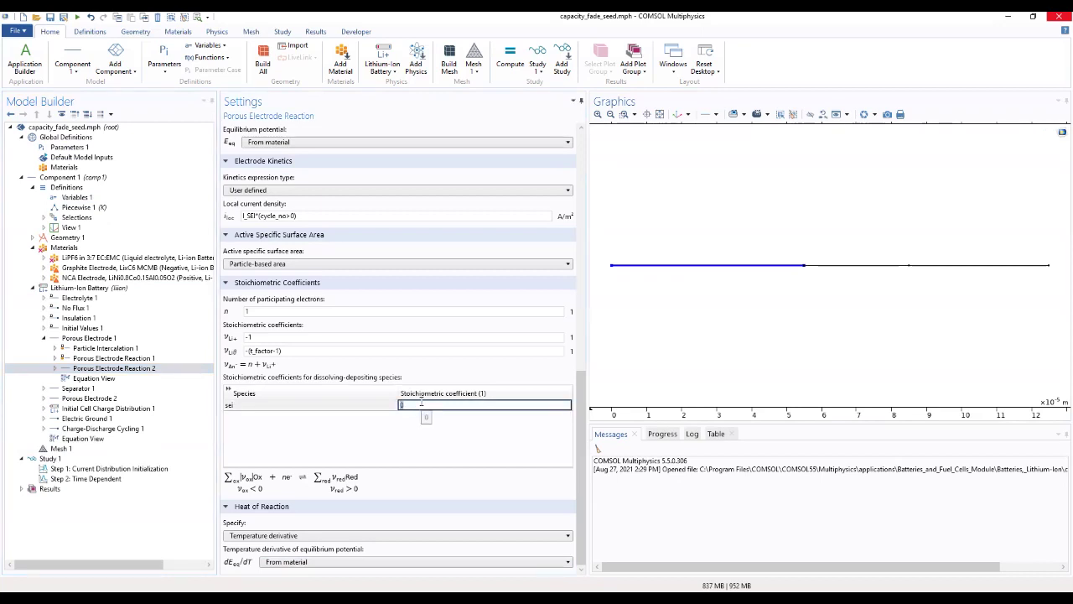
type("t_factor")
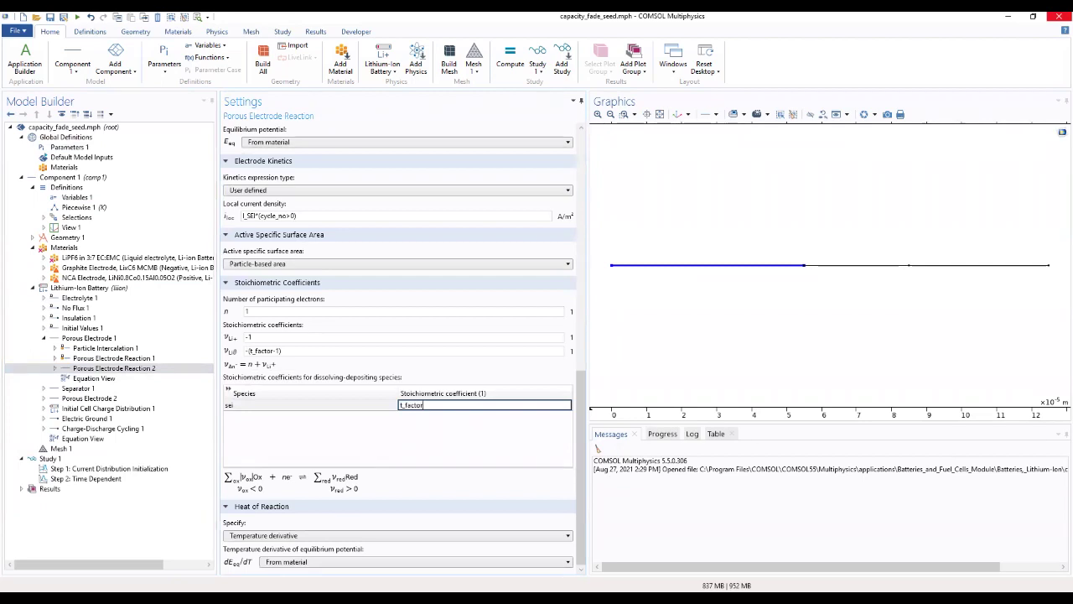
key("Return")
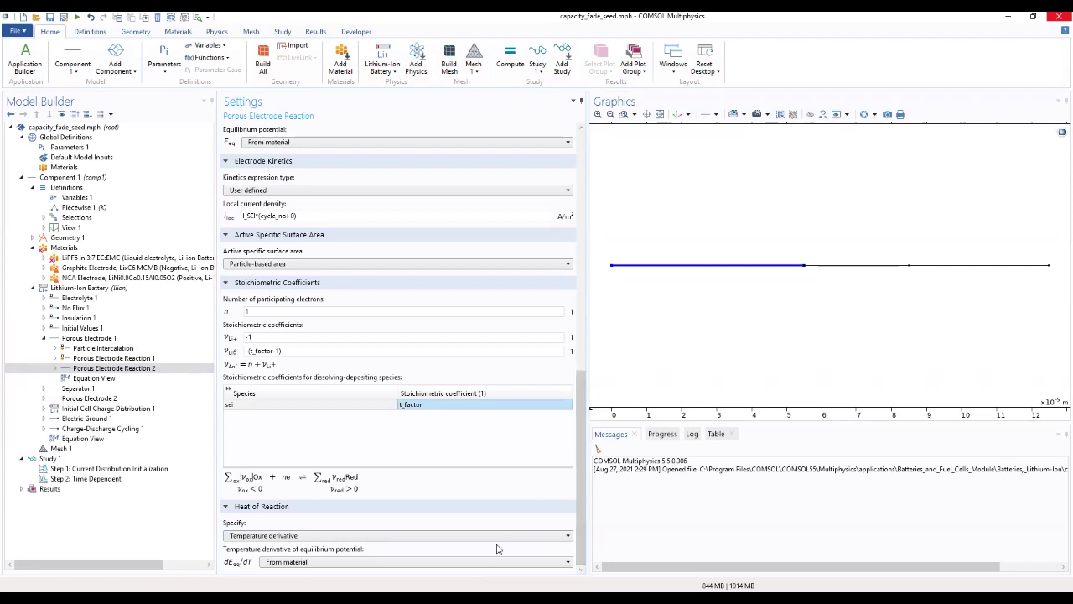
- Make the equilibrium potential temperature derivative dEeq/dT user defined at 0 V/K
left_click(445, 562)
left_click(423, 580)
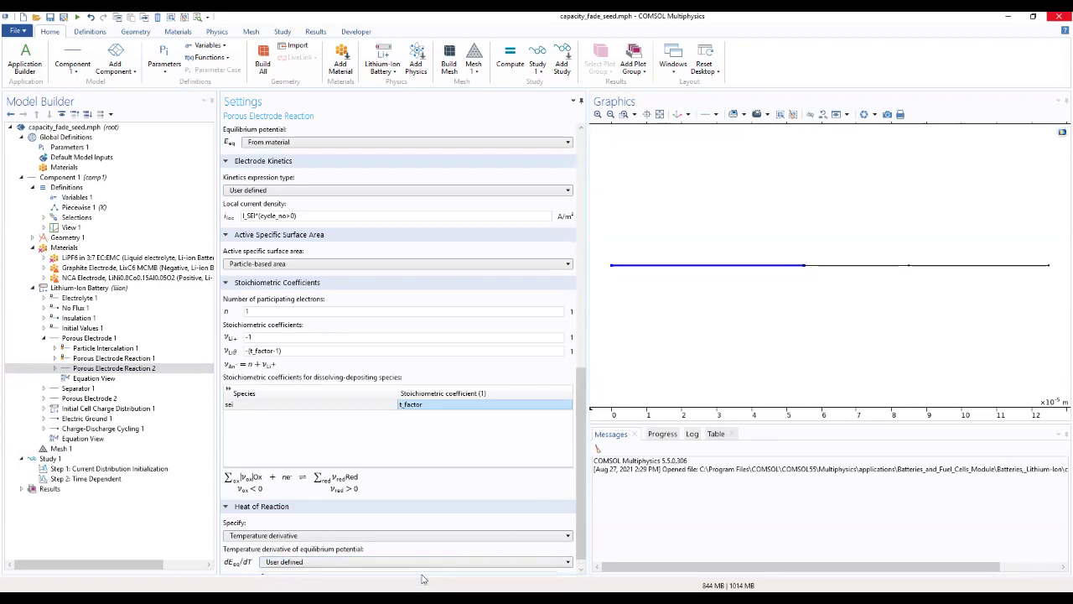
scroll(576, 512, "down", 1)
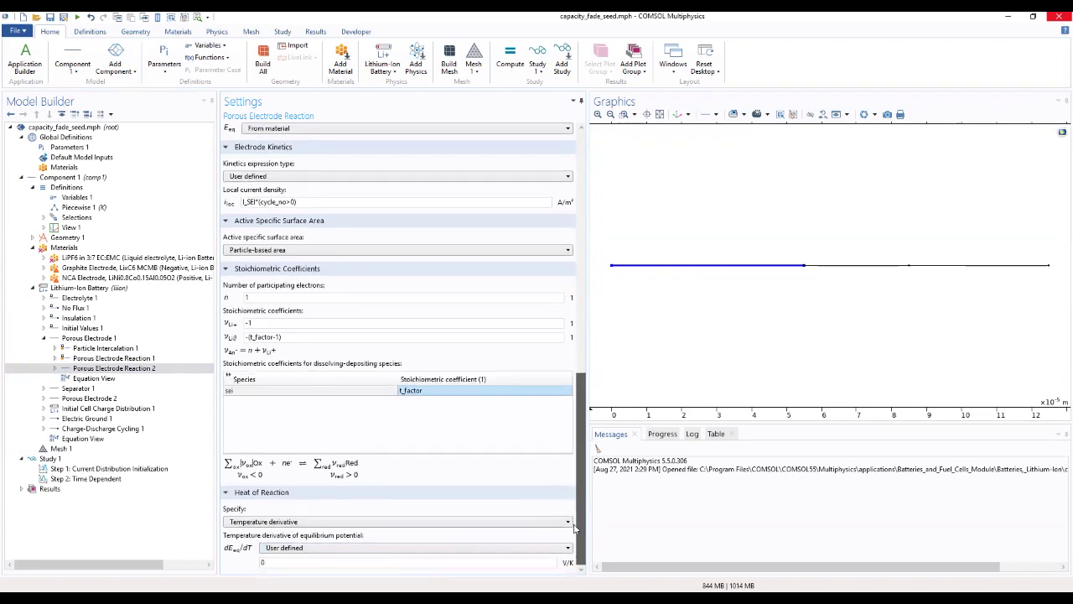
left_click(490, 562)
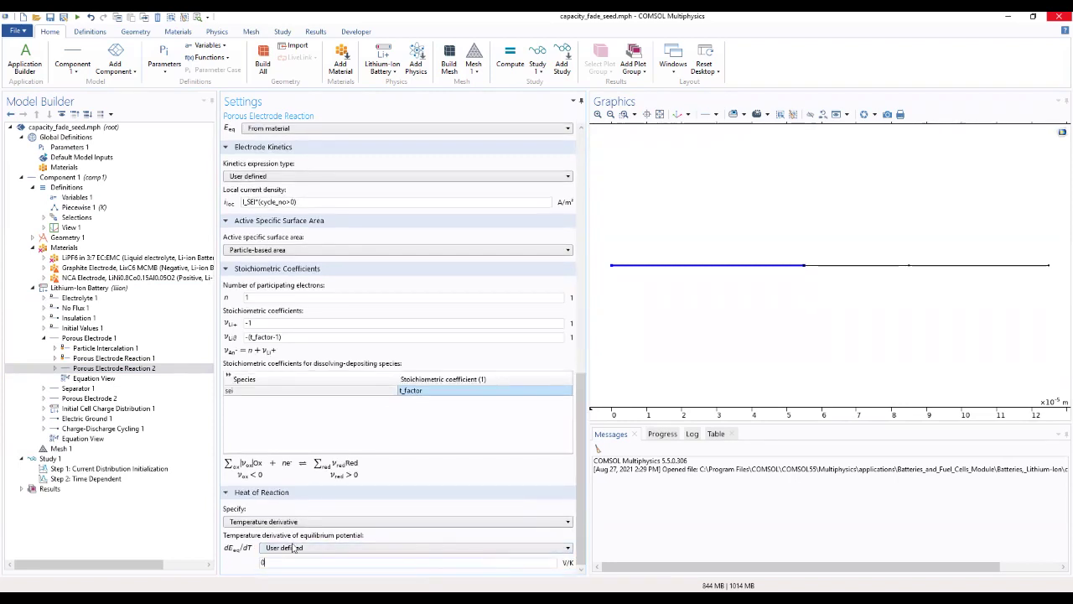
double_click(269, 560)
left_click_drag(585, 504, 598, 368)
- Add an Integration coupling intop1 under Definitions, restricted to the Negative Electrode domain
left_click(80, 188)
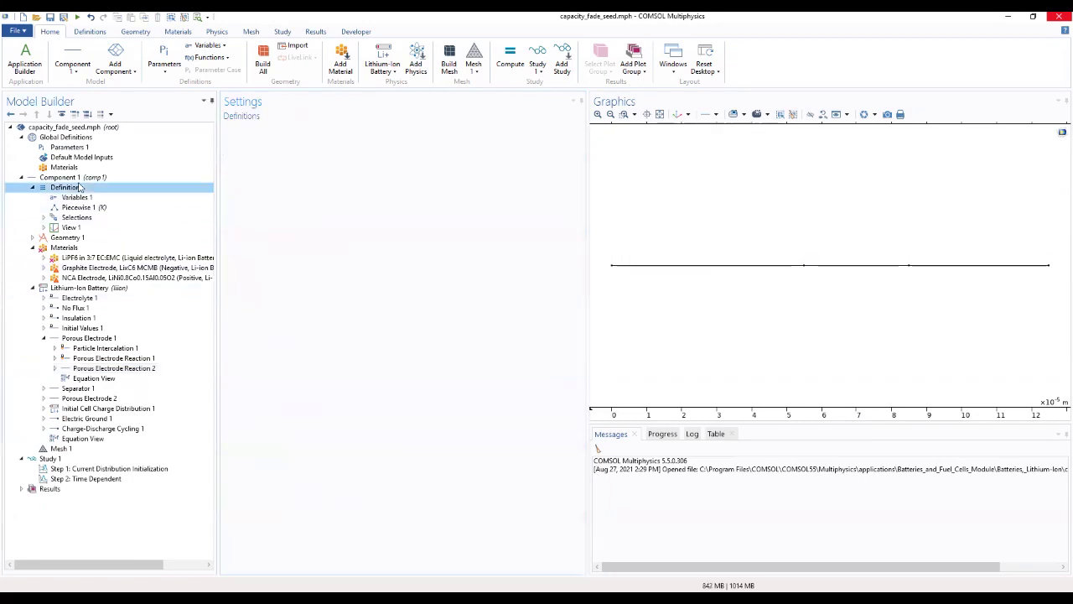
right_click(80, 188)
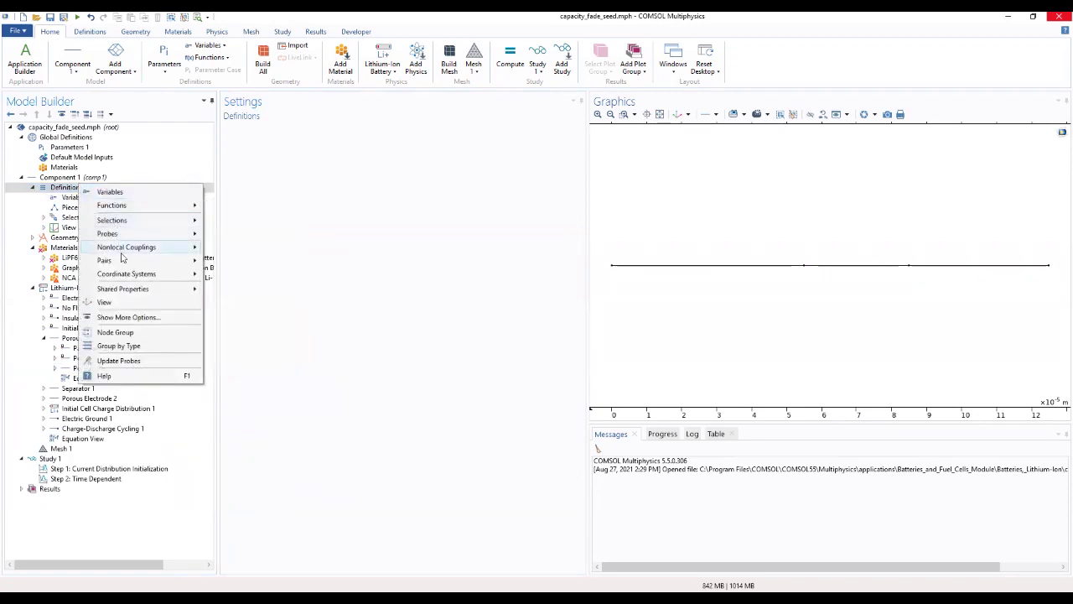
mouse_move(125, 247)
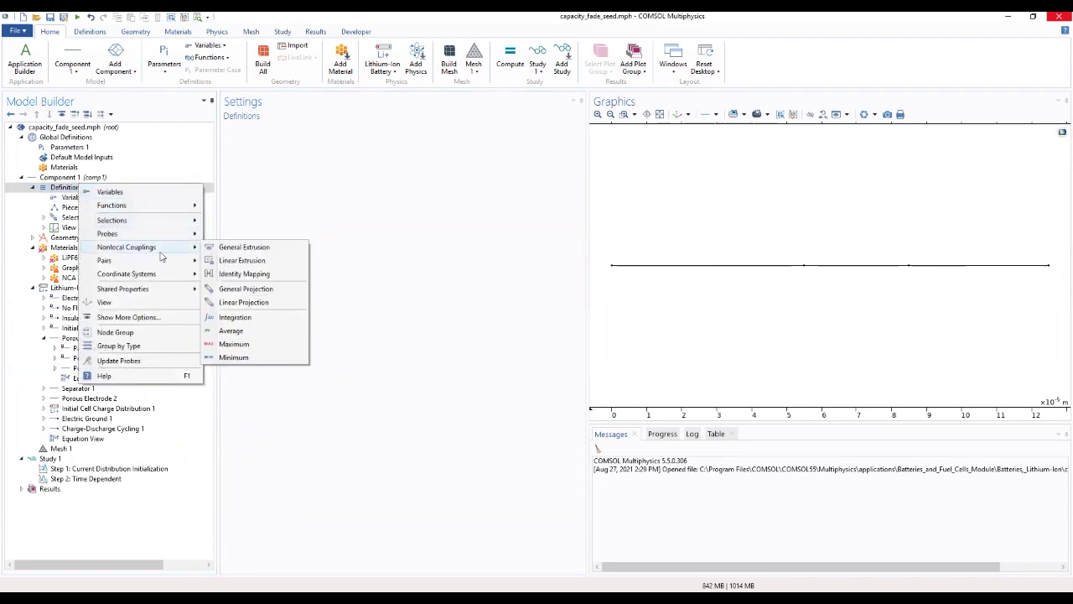
left_click(234, 322)
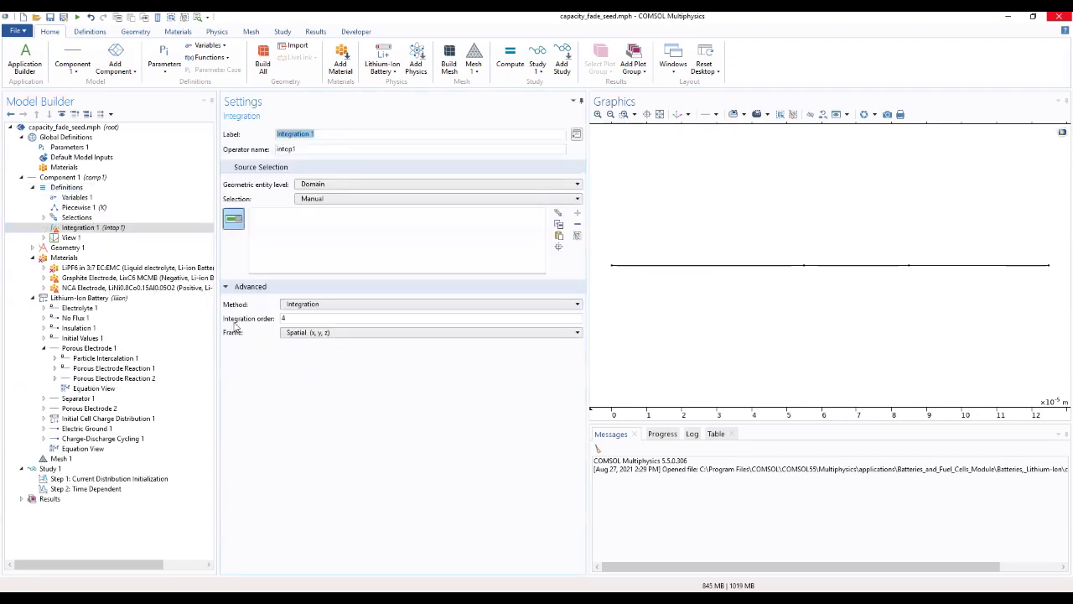
left_click(360, 200)
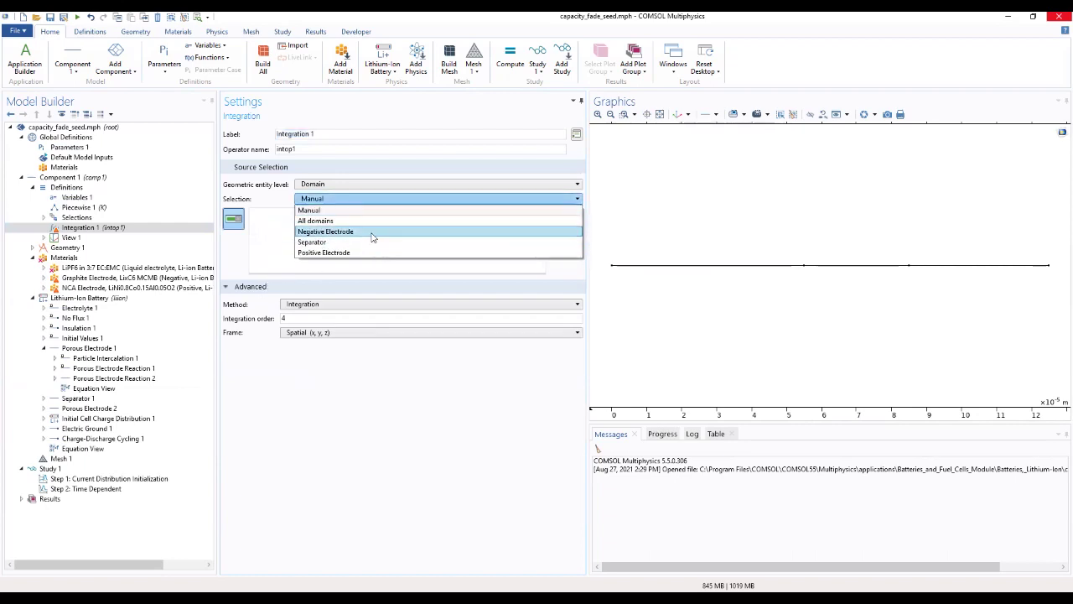
left_click(373, 234)
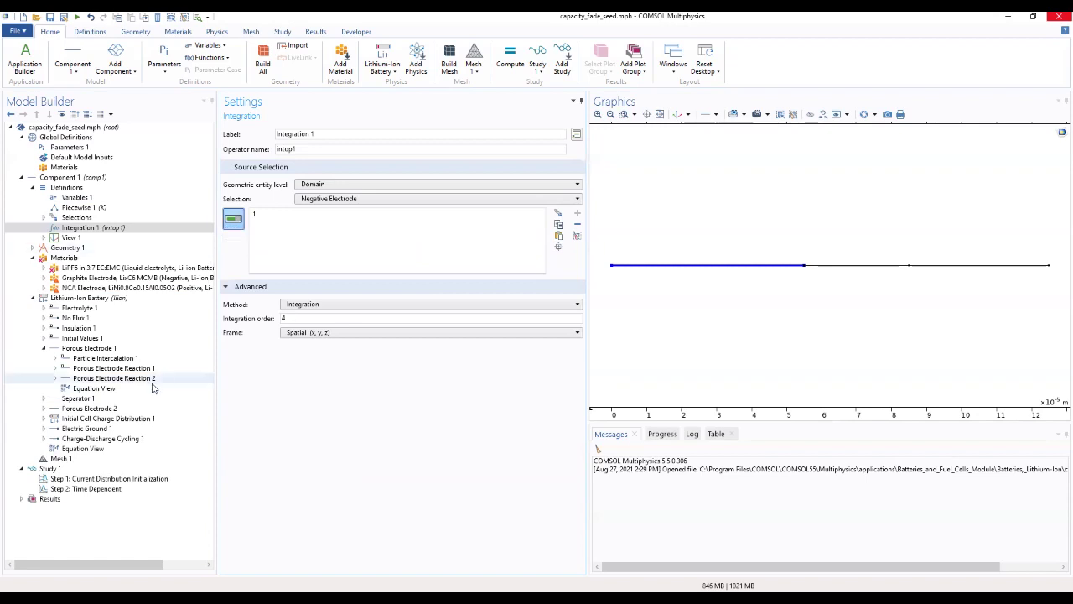
- Step through Study 1 to Step 2: Time Dependent to review its output times
left_click(60, 470)
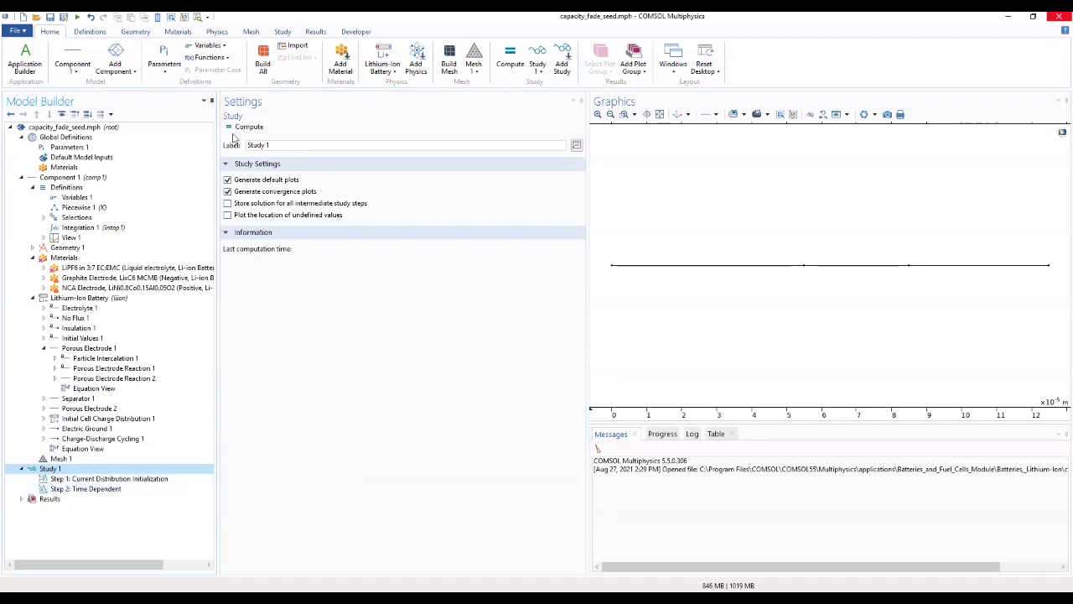
left_click(88, 479)
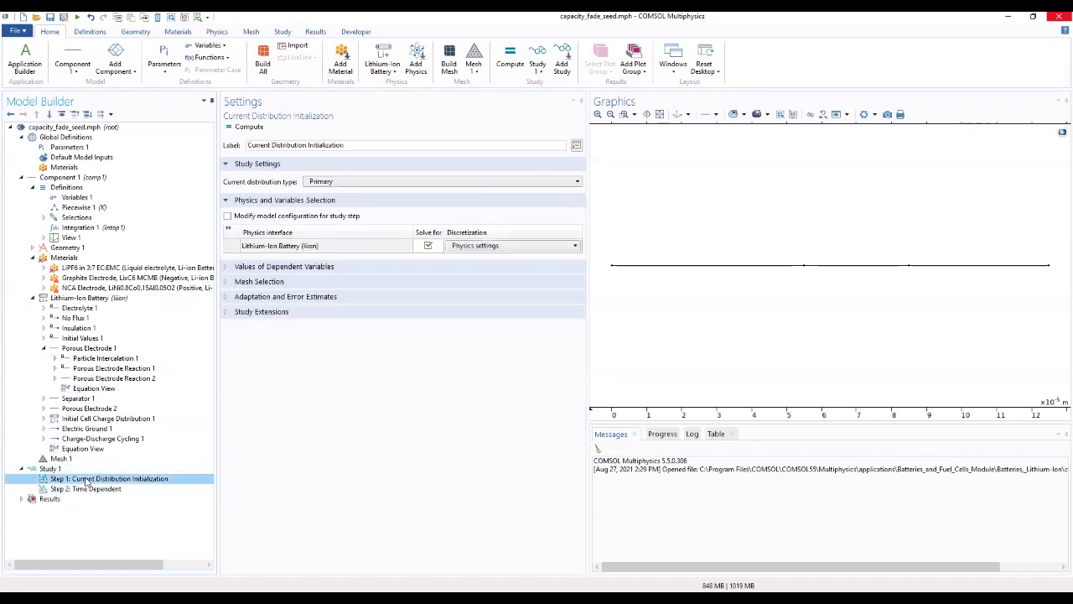
left_click(84, 489)
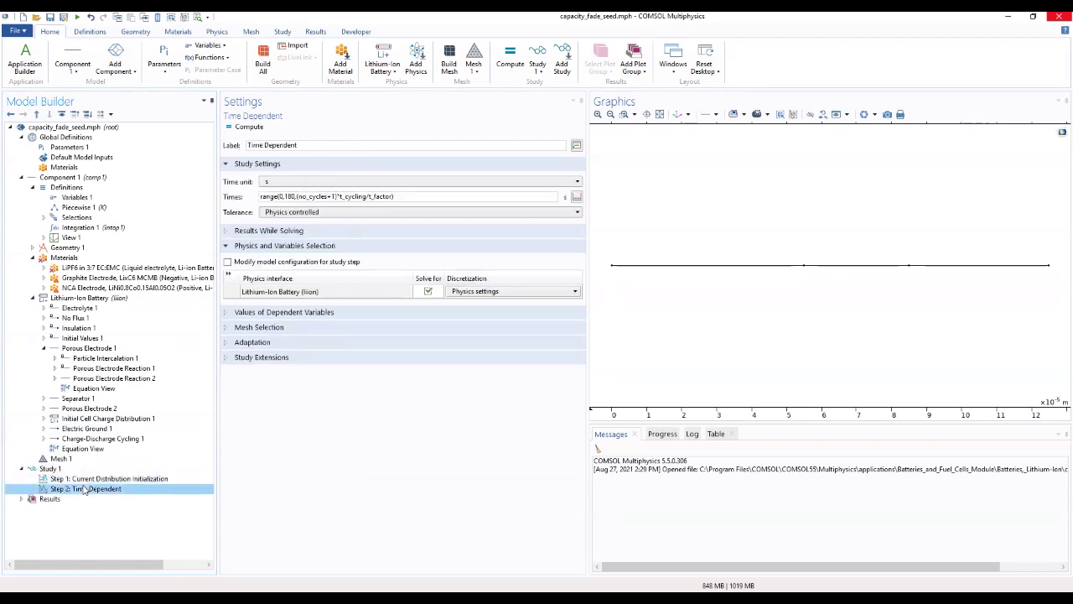